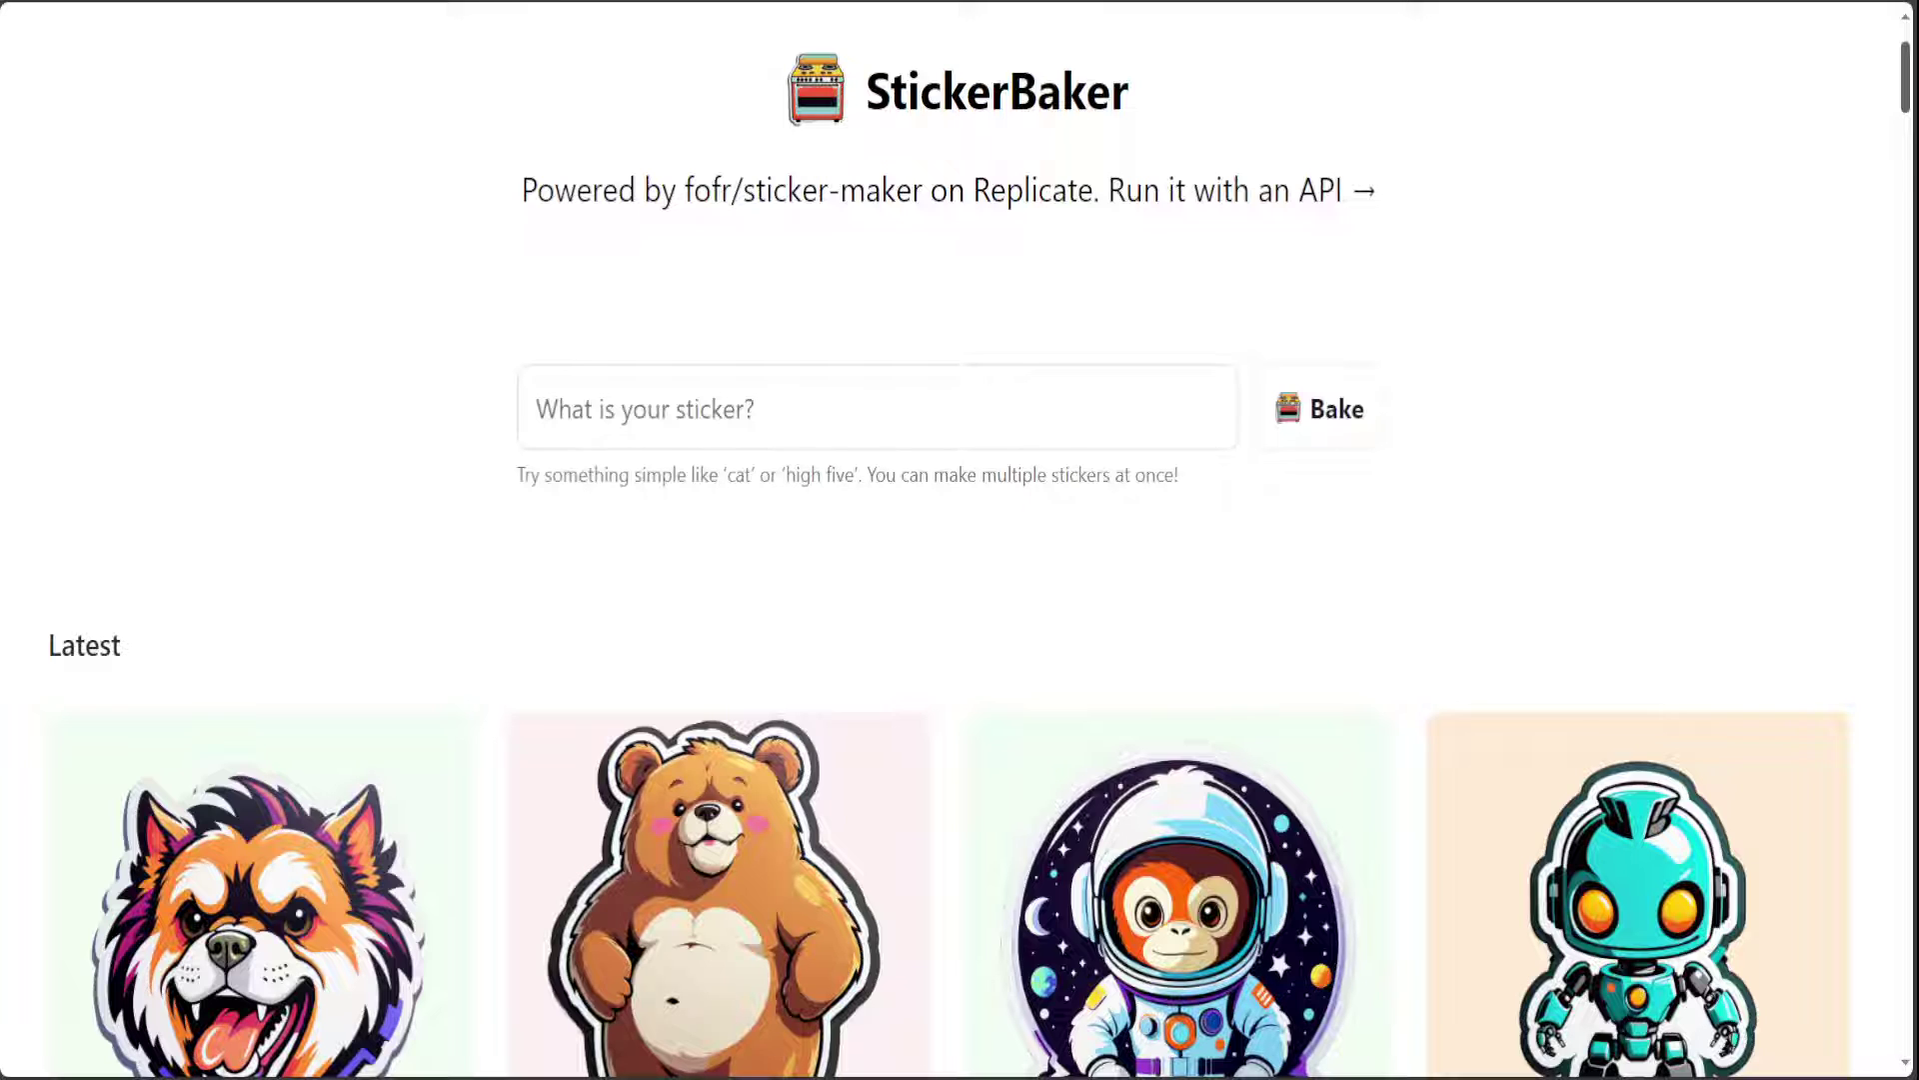
- Enter 'dinosaur' as the StickerBaker sticker prompt and submit it to bake
scroll(960, 540, down, 6)
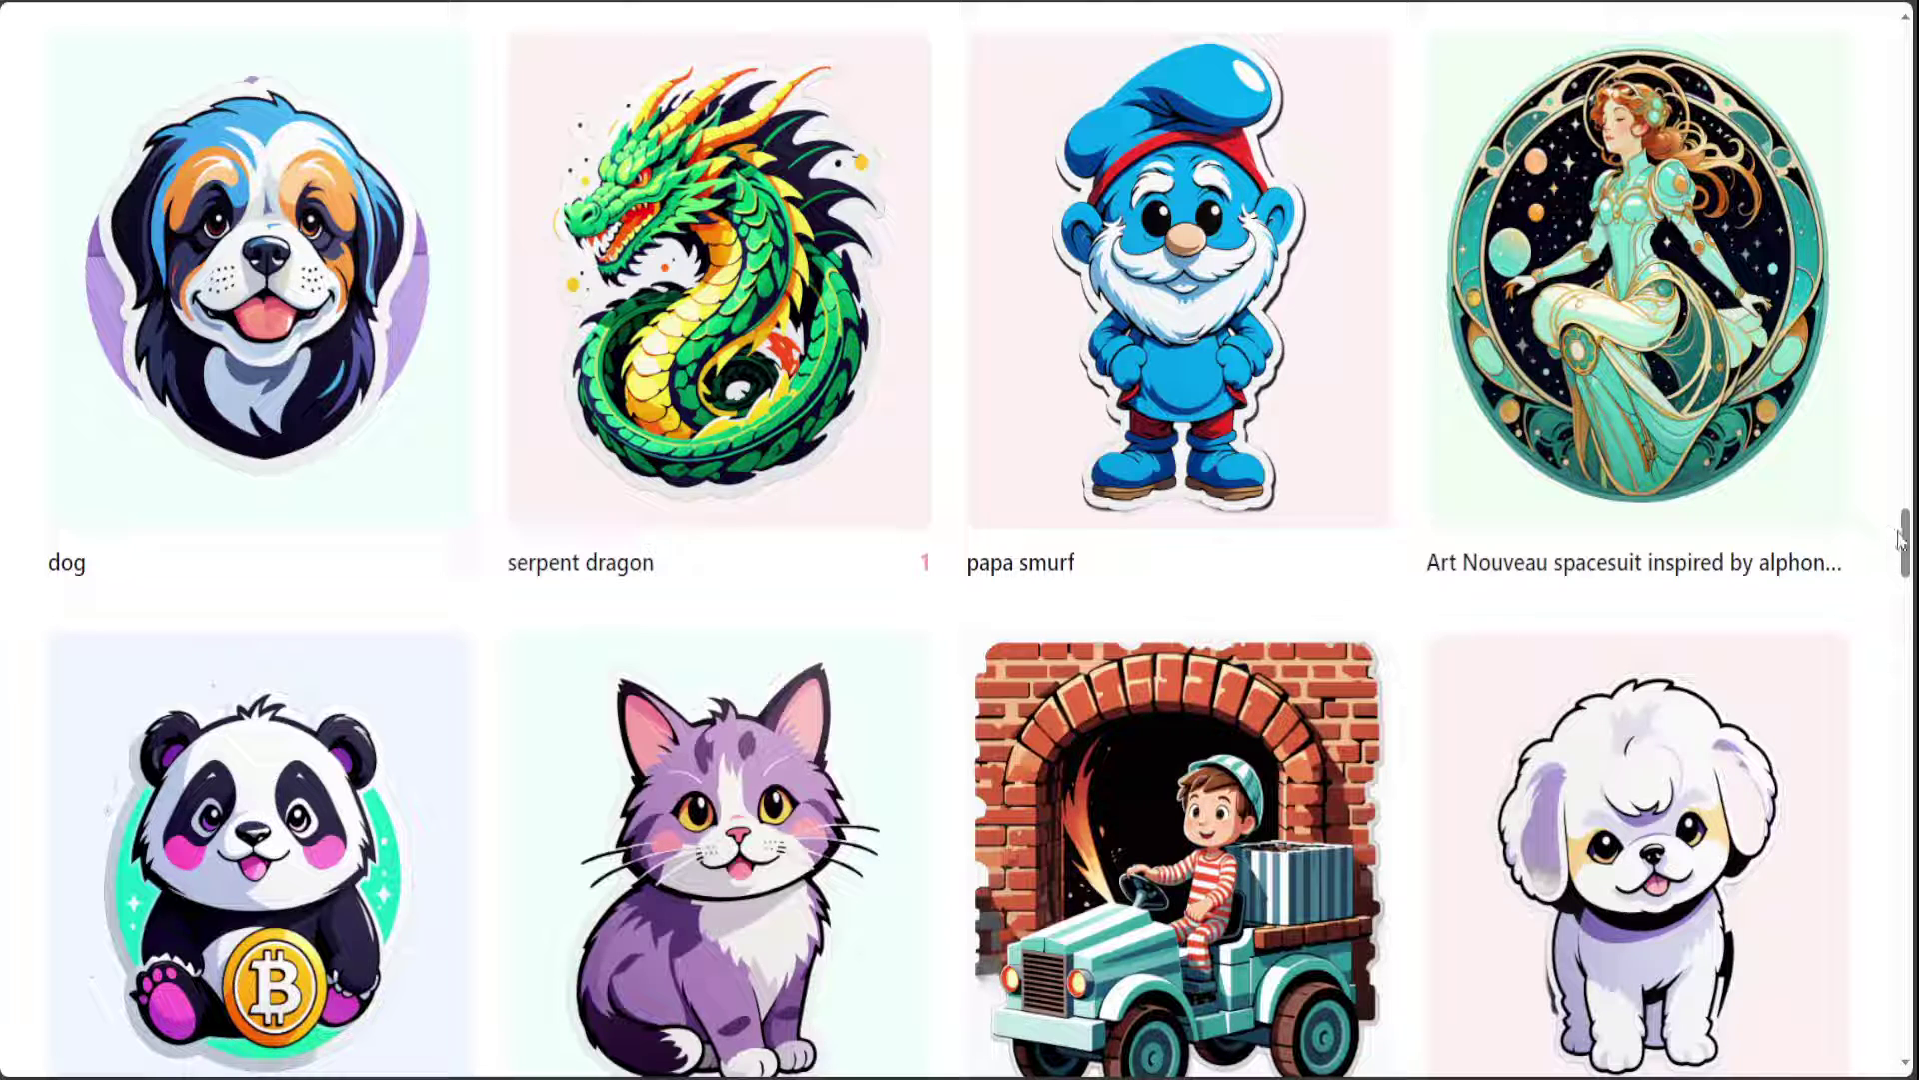
drag(1902, 540, 1910, 582)
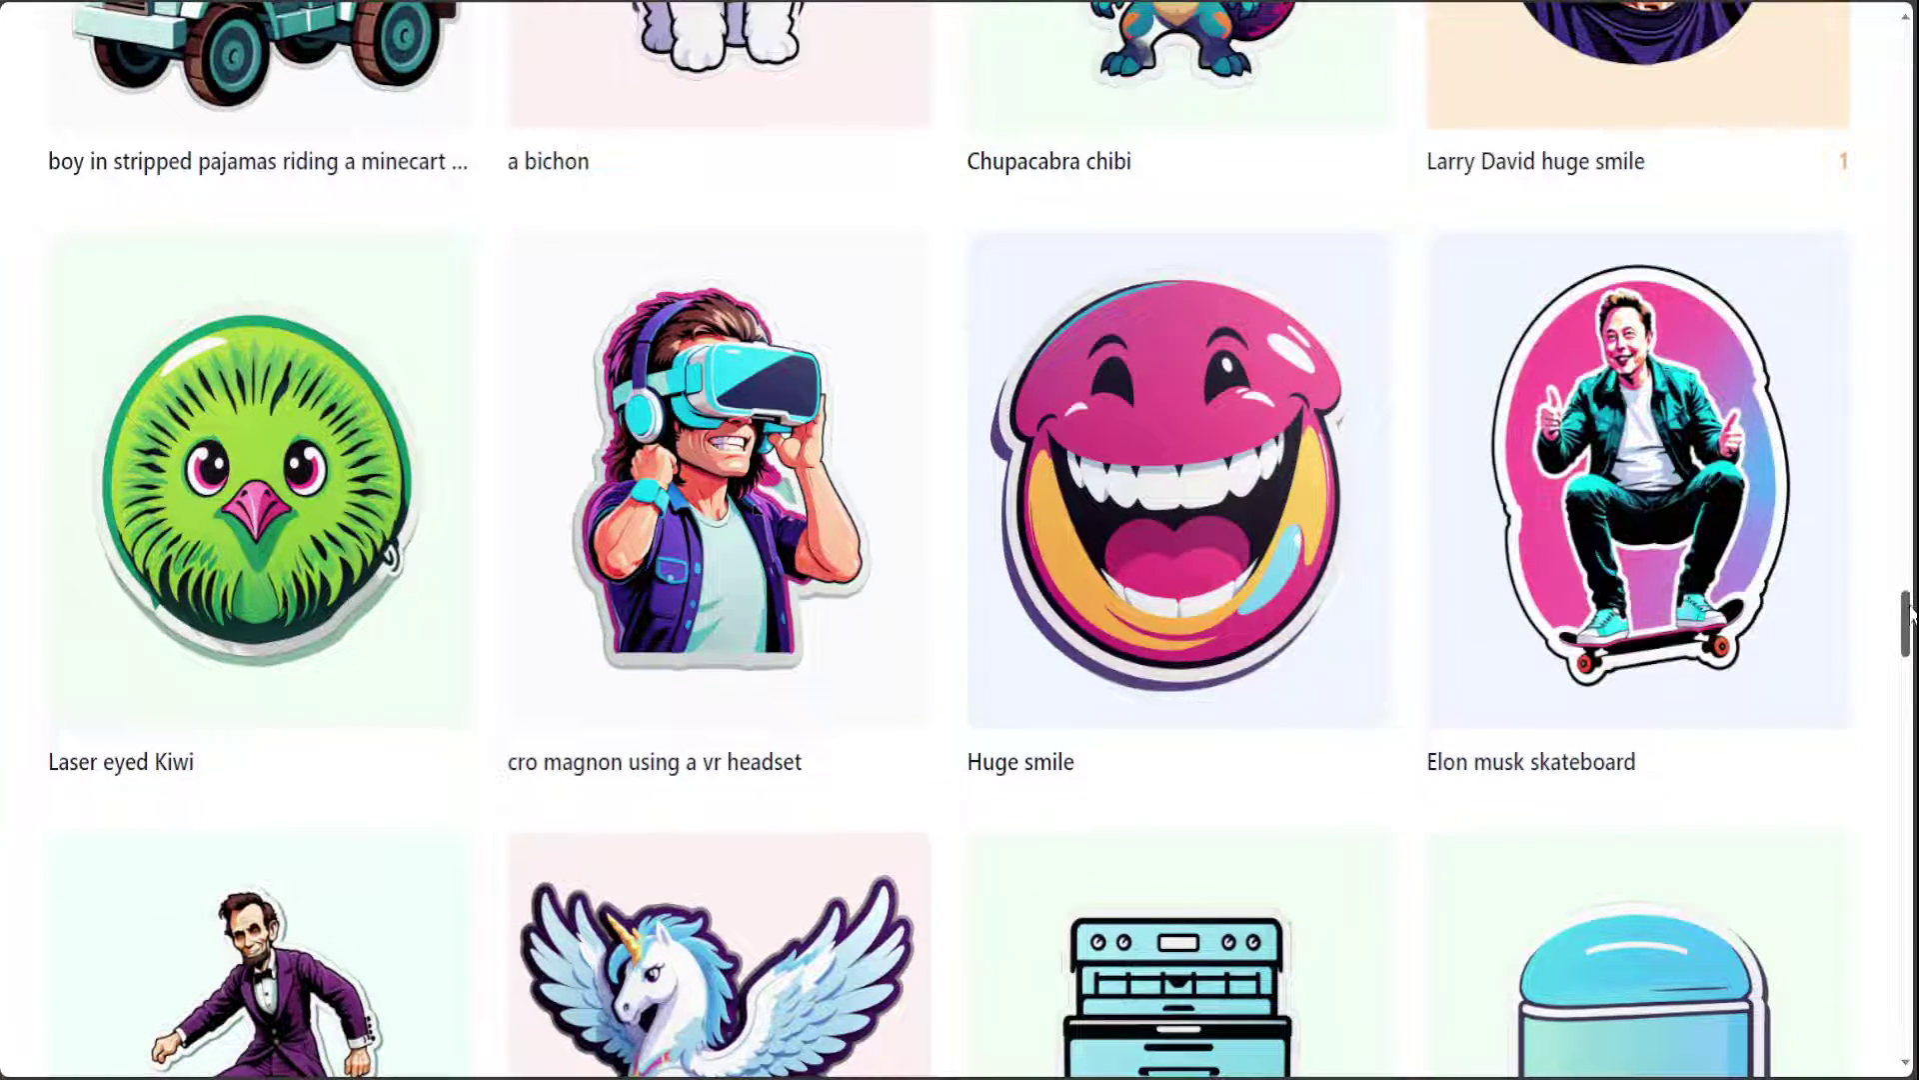
drag(1909, 613, 1897, 729)
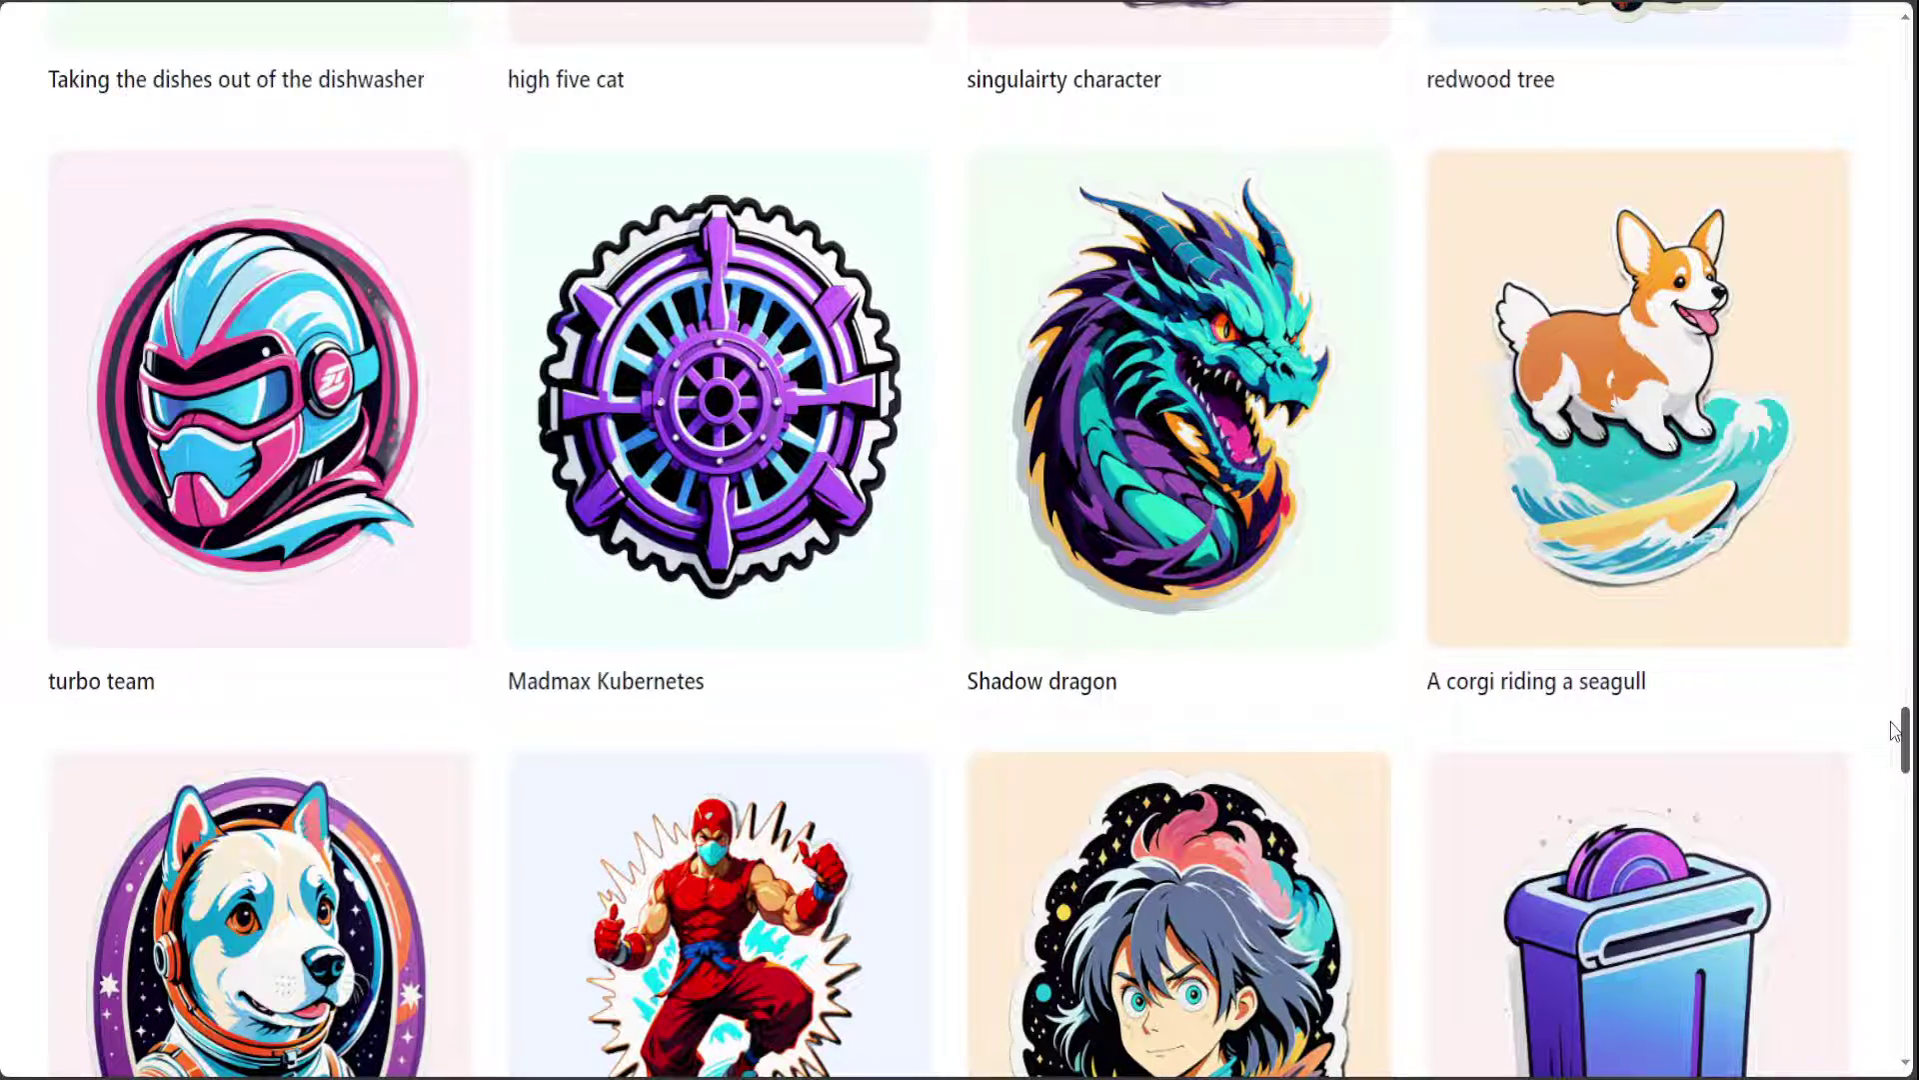
drag(1894, 729, 1896, 52)
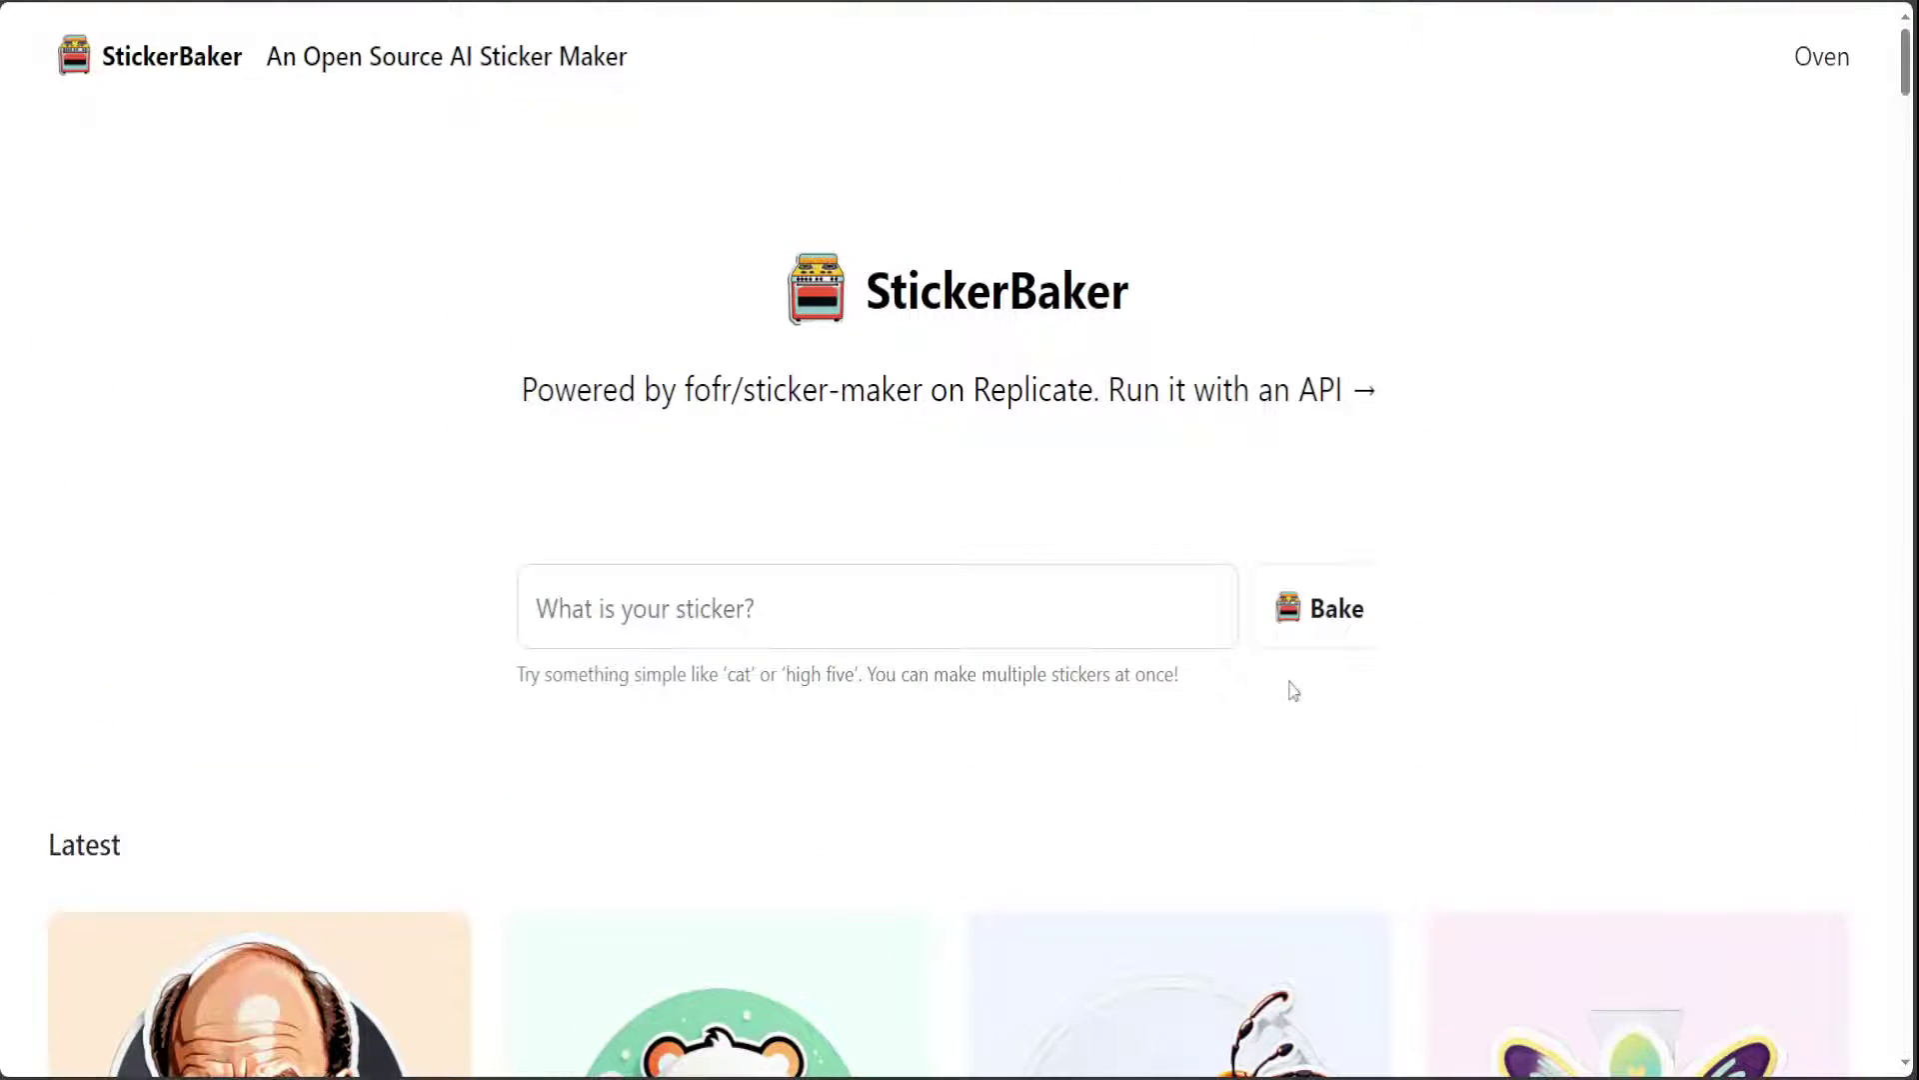
click(580, 594)
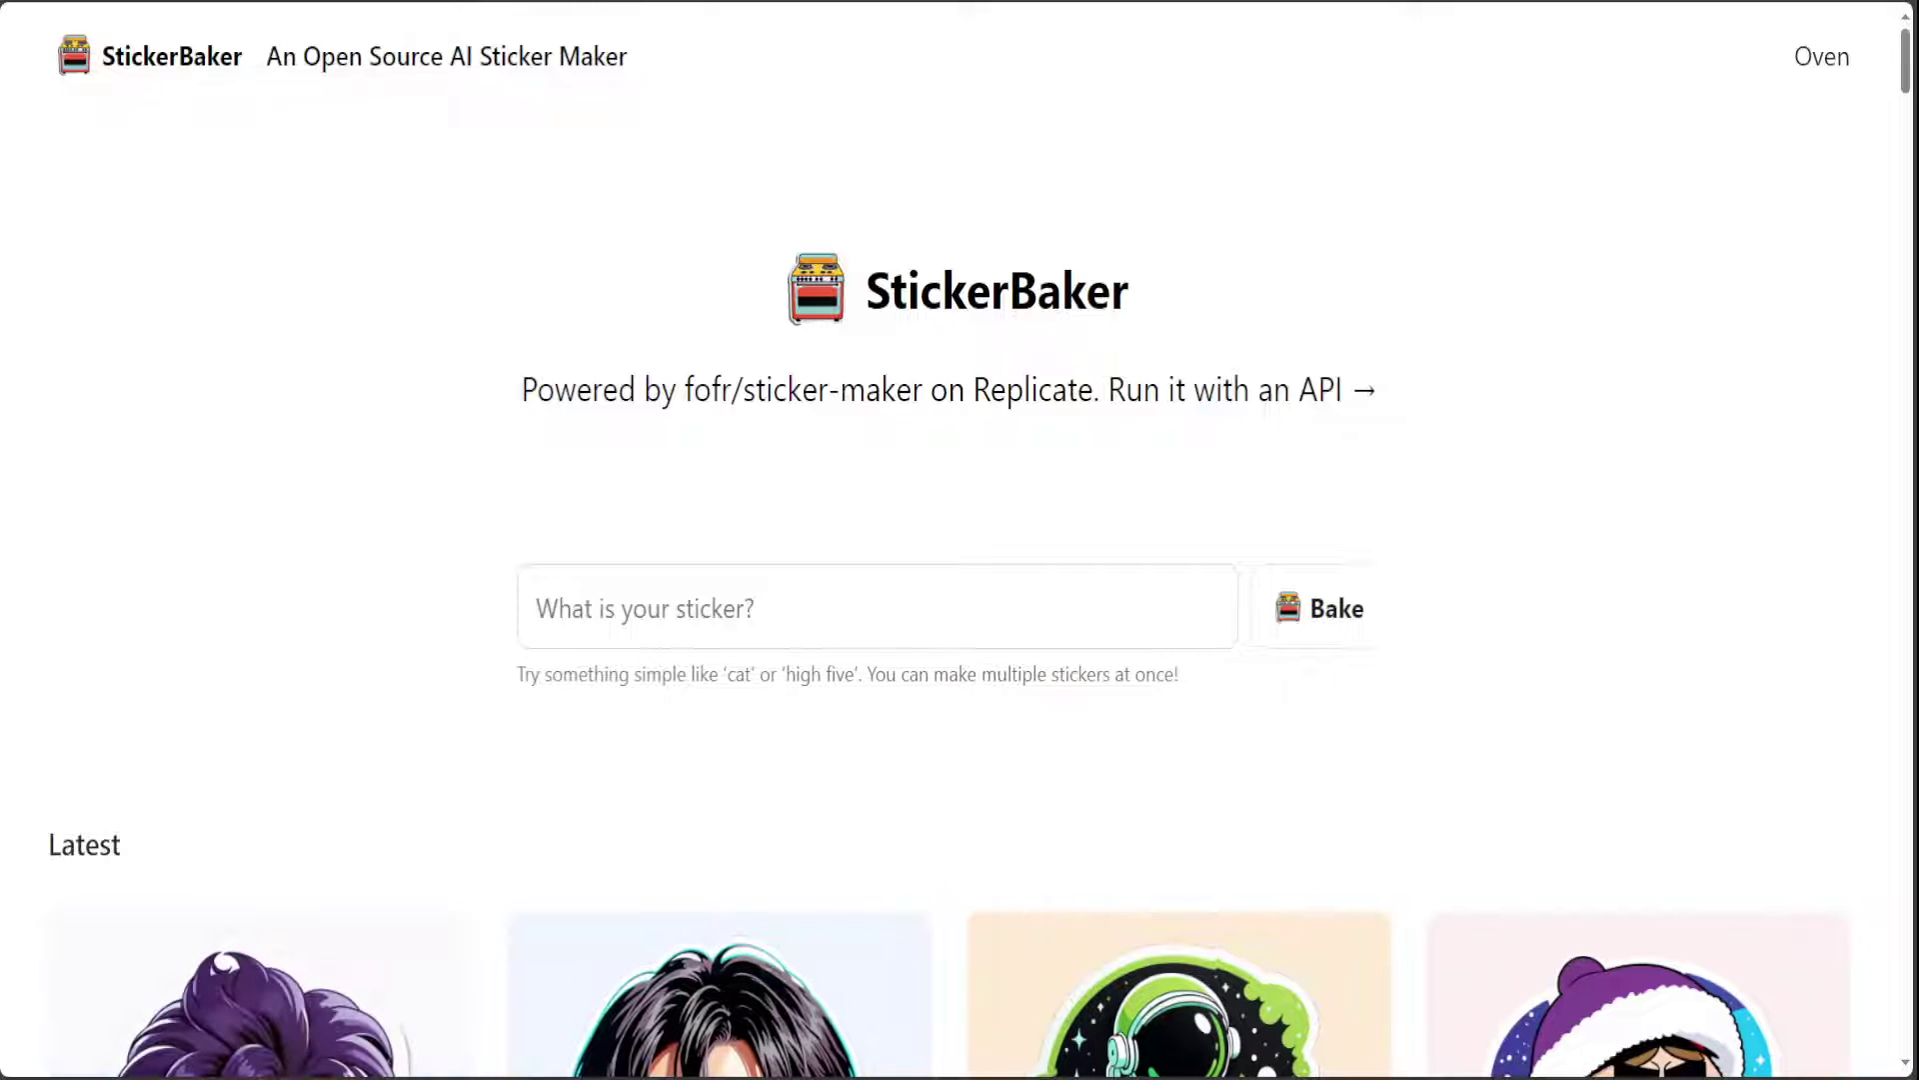
text(d)
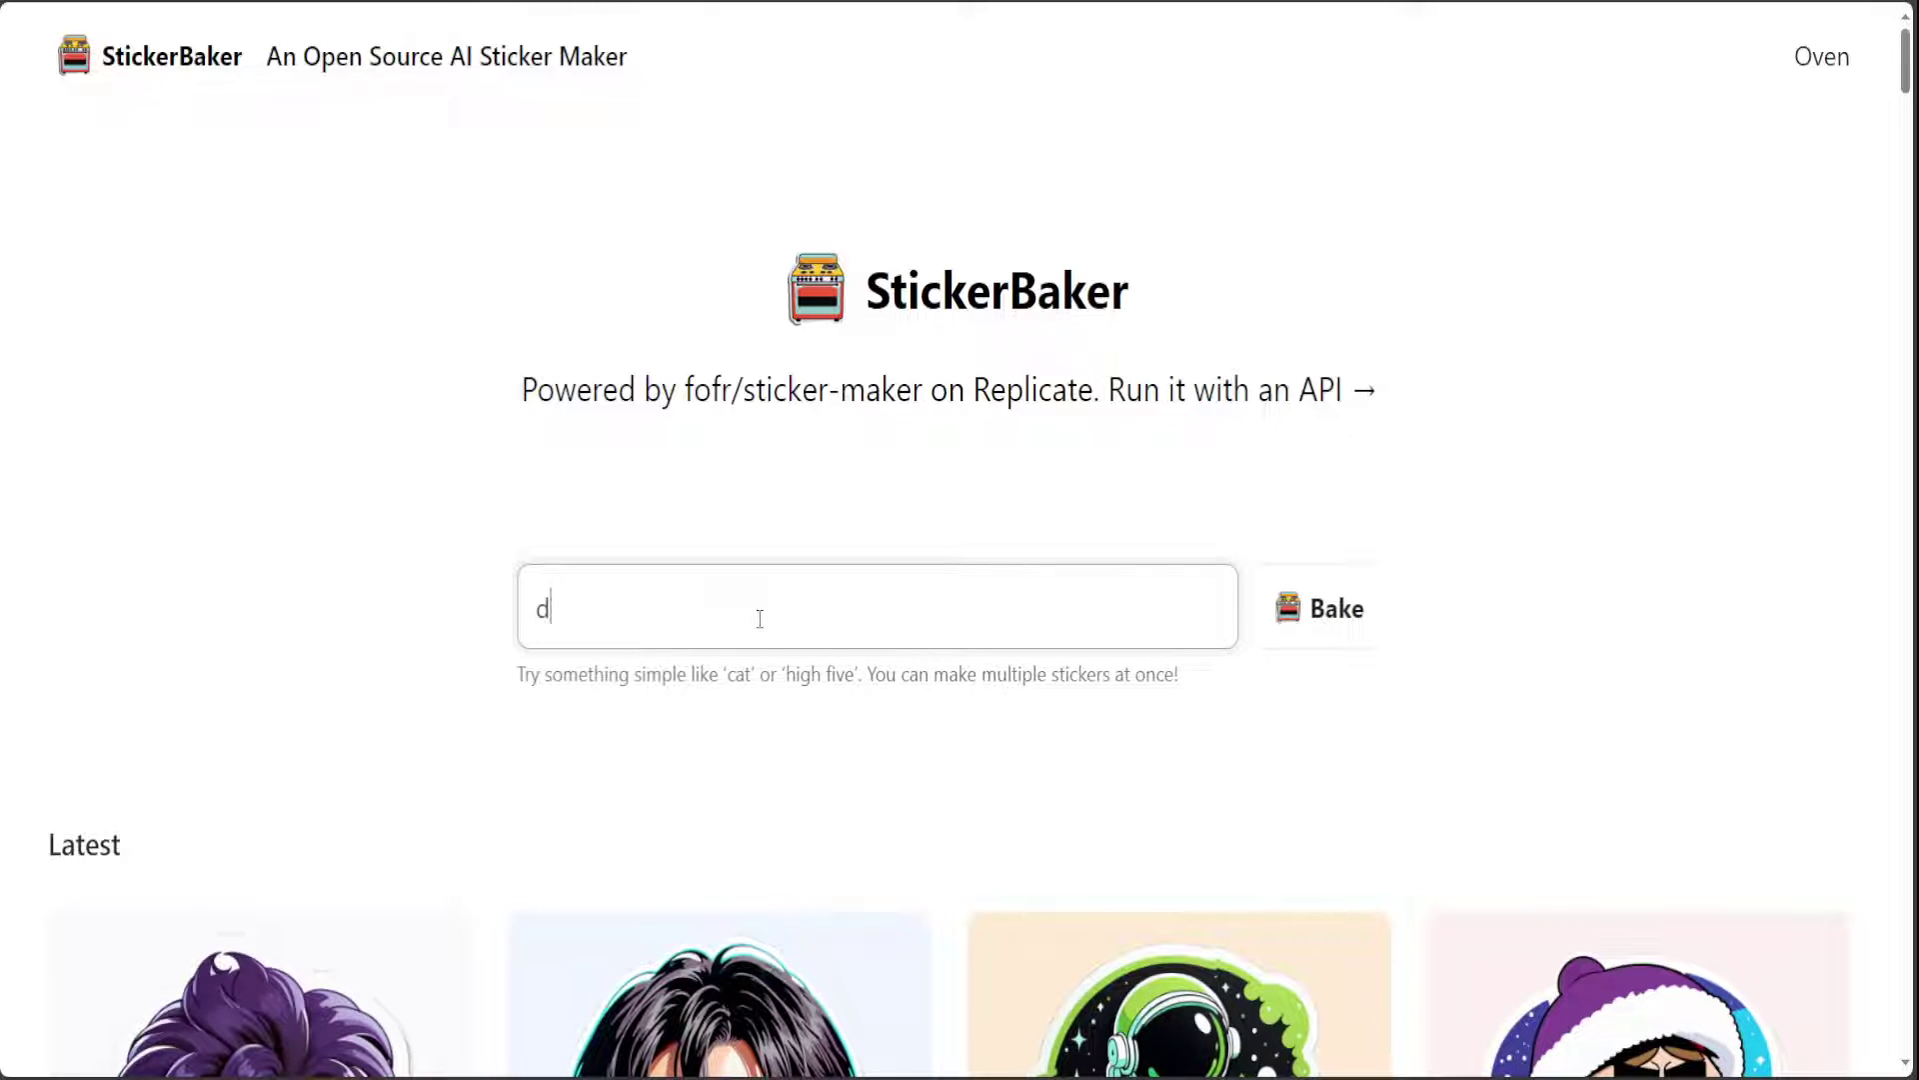
text(inosaur)
key(Return)
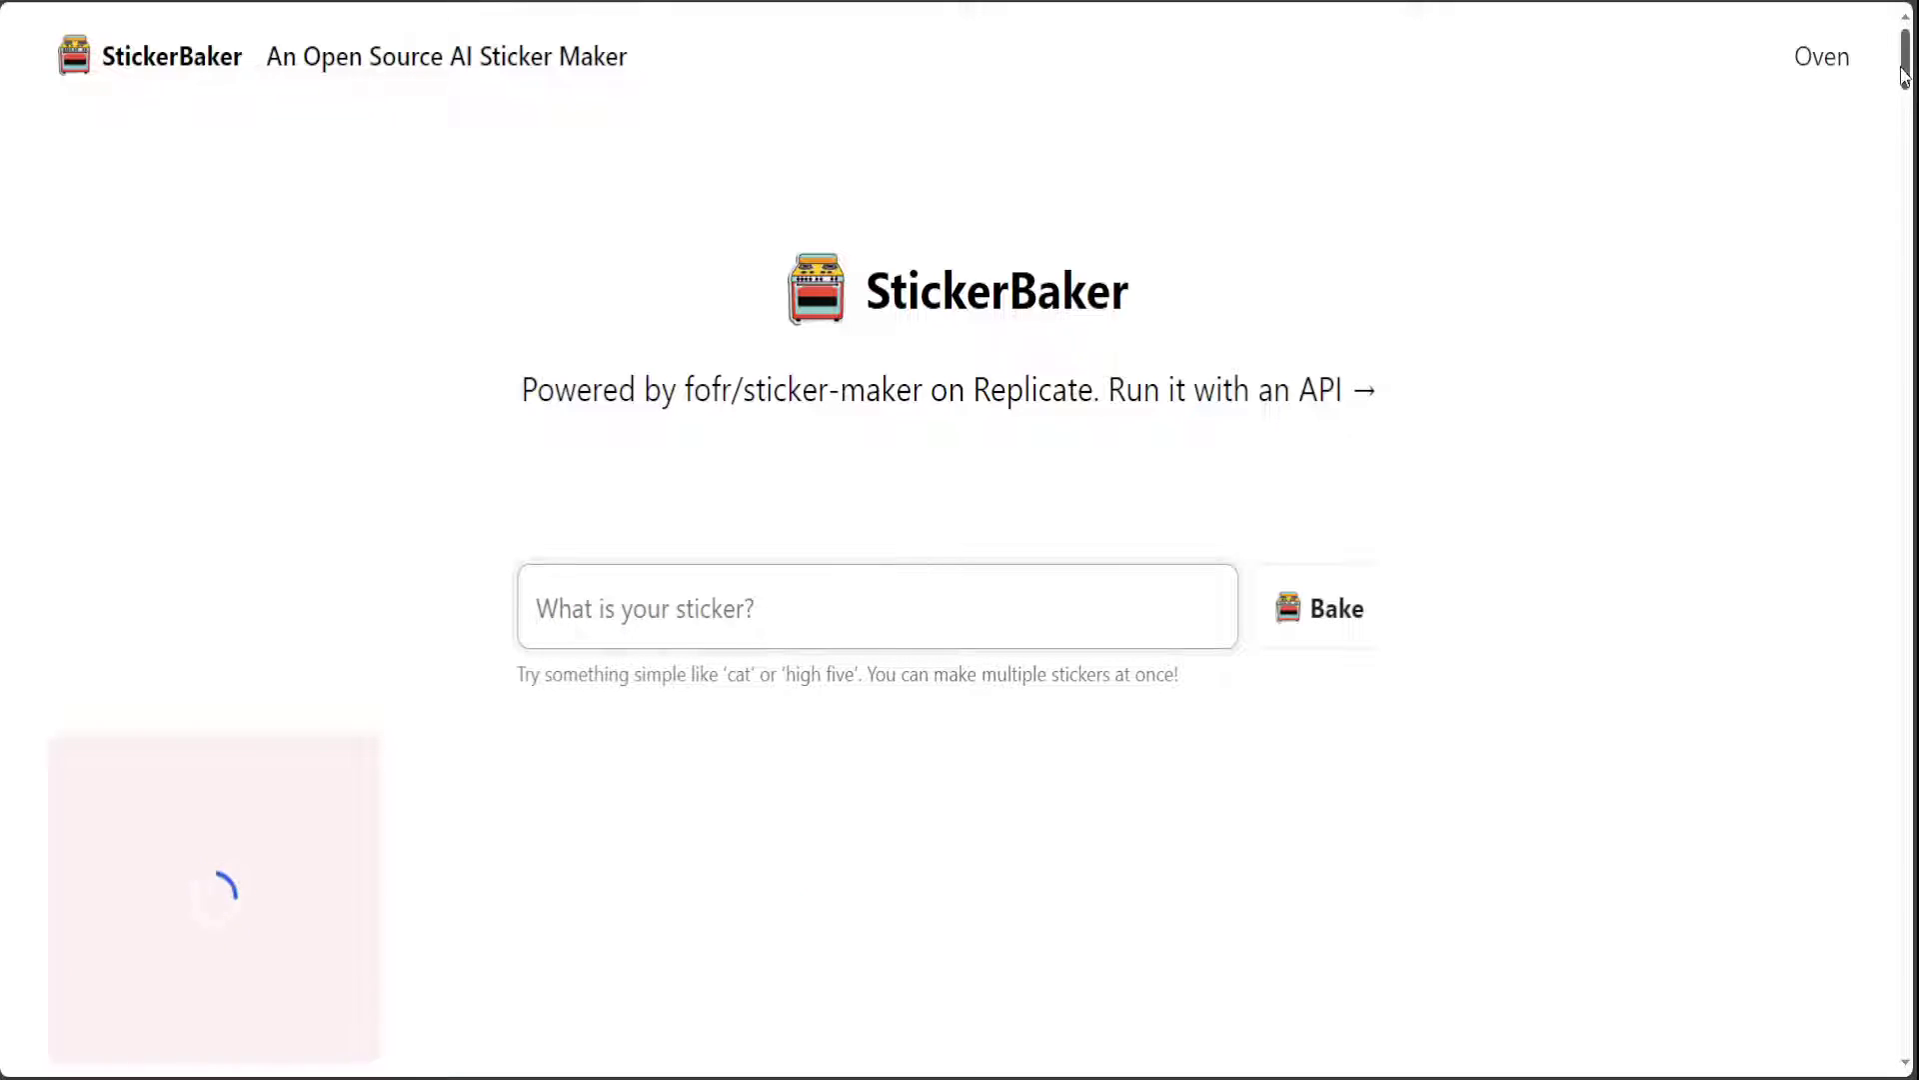
drag(1908, 75, 1909, 94)
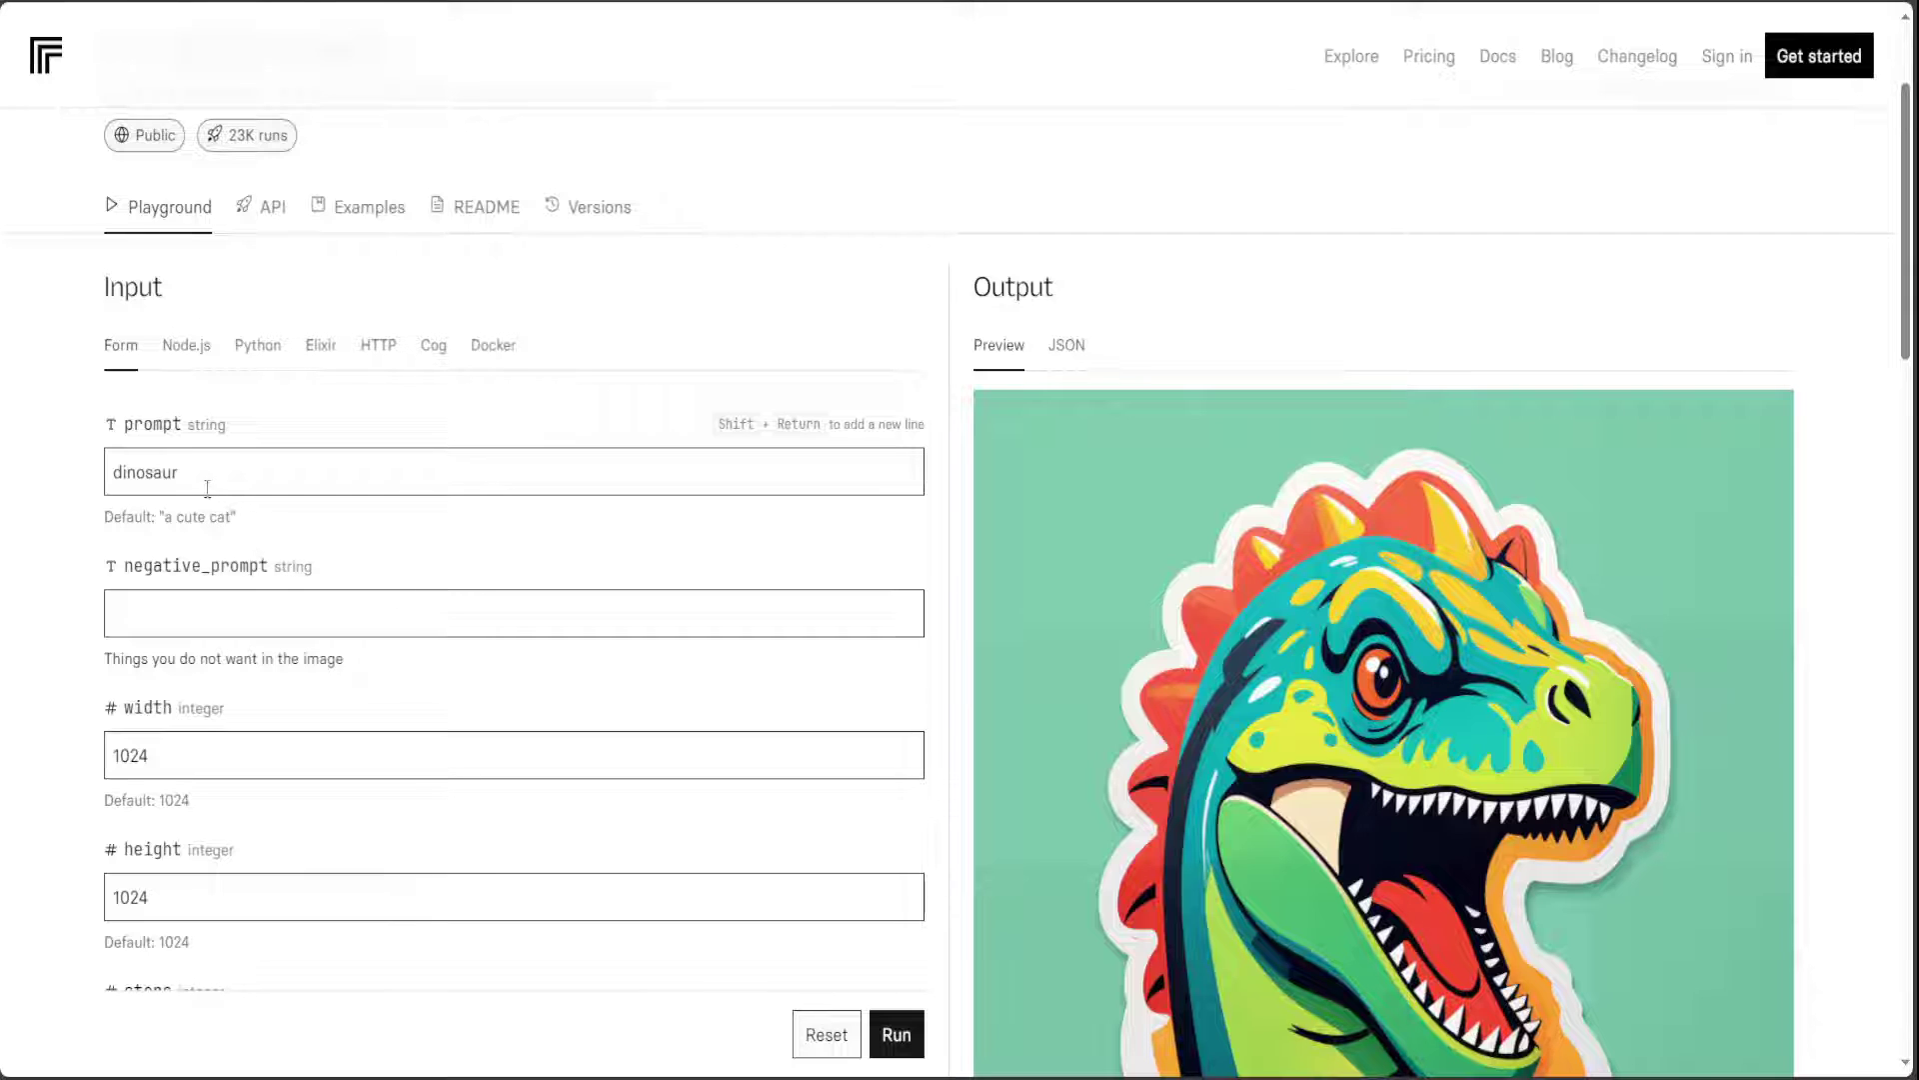
- Switch the sticker-maker Input panel to the Python tab to view the client setup code
drag(200, 471, 74, 480)
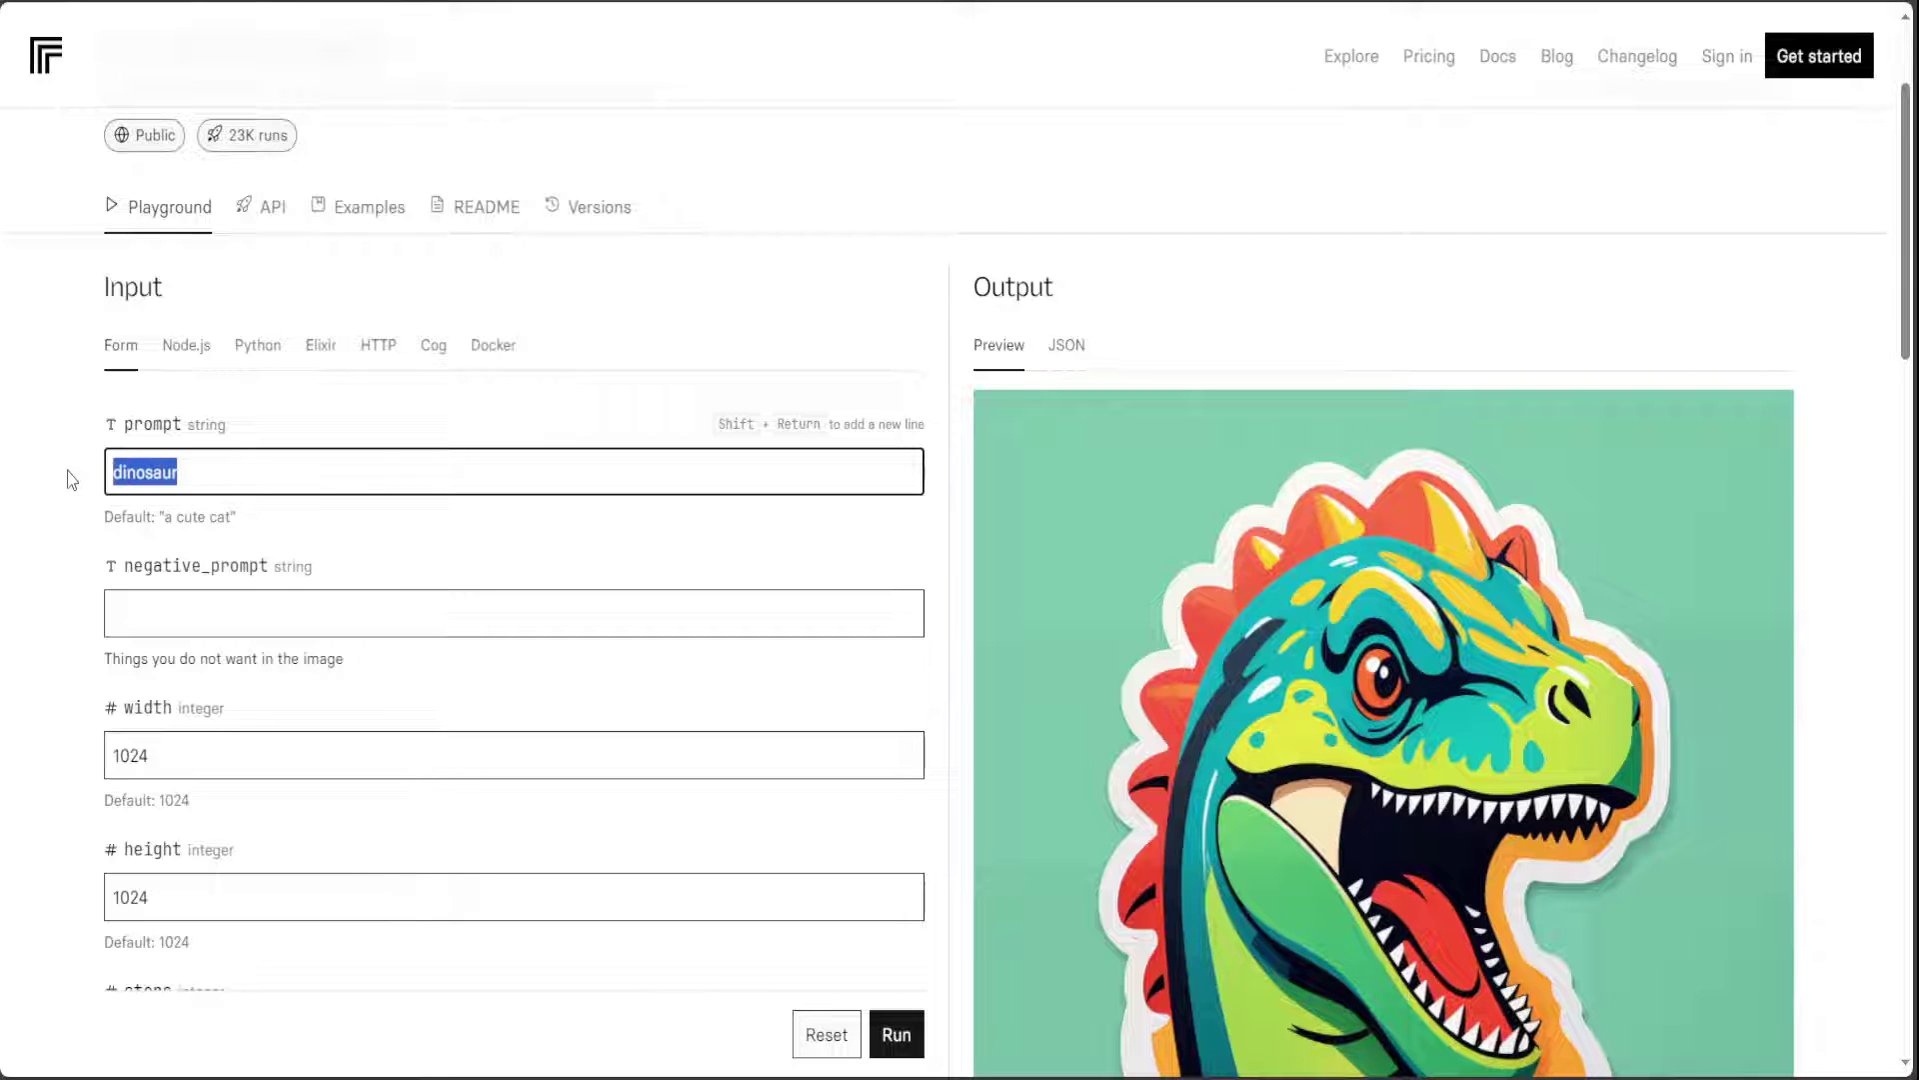
drag(1908, 278, 1908, 354)
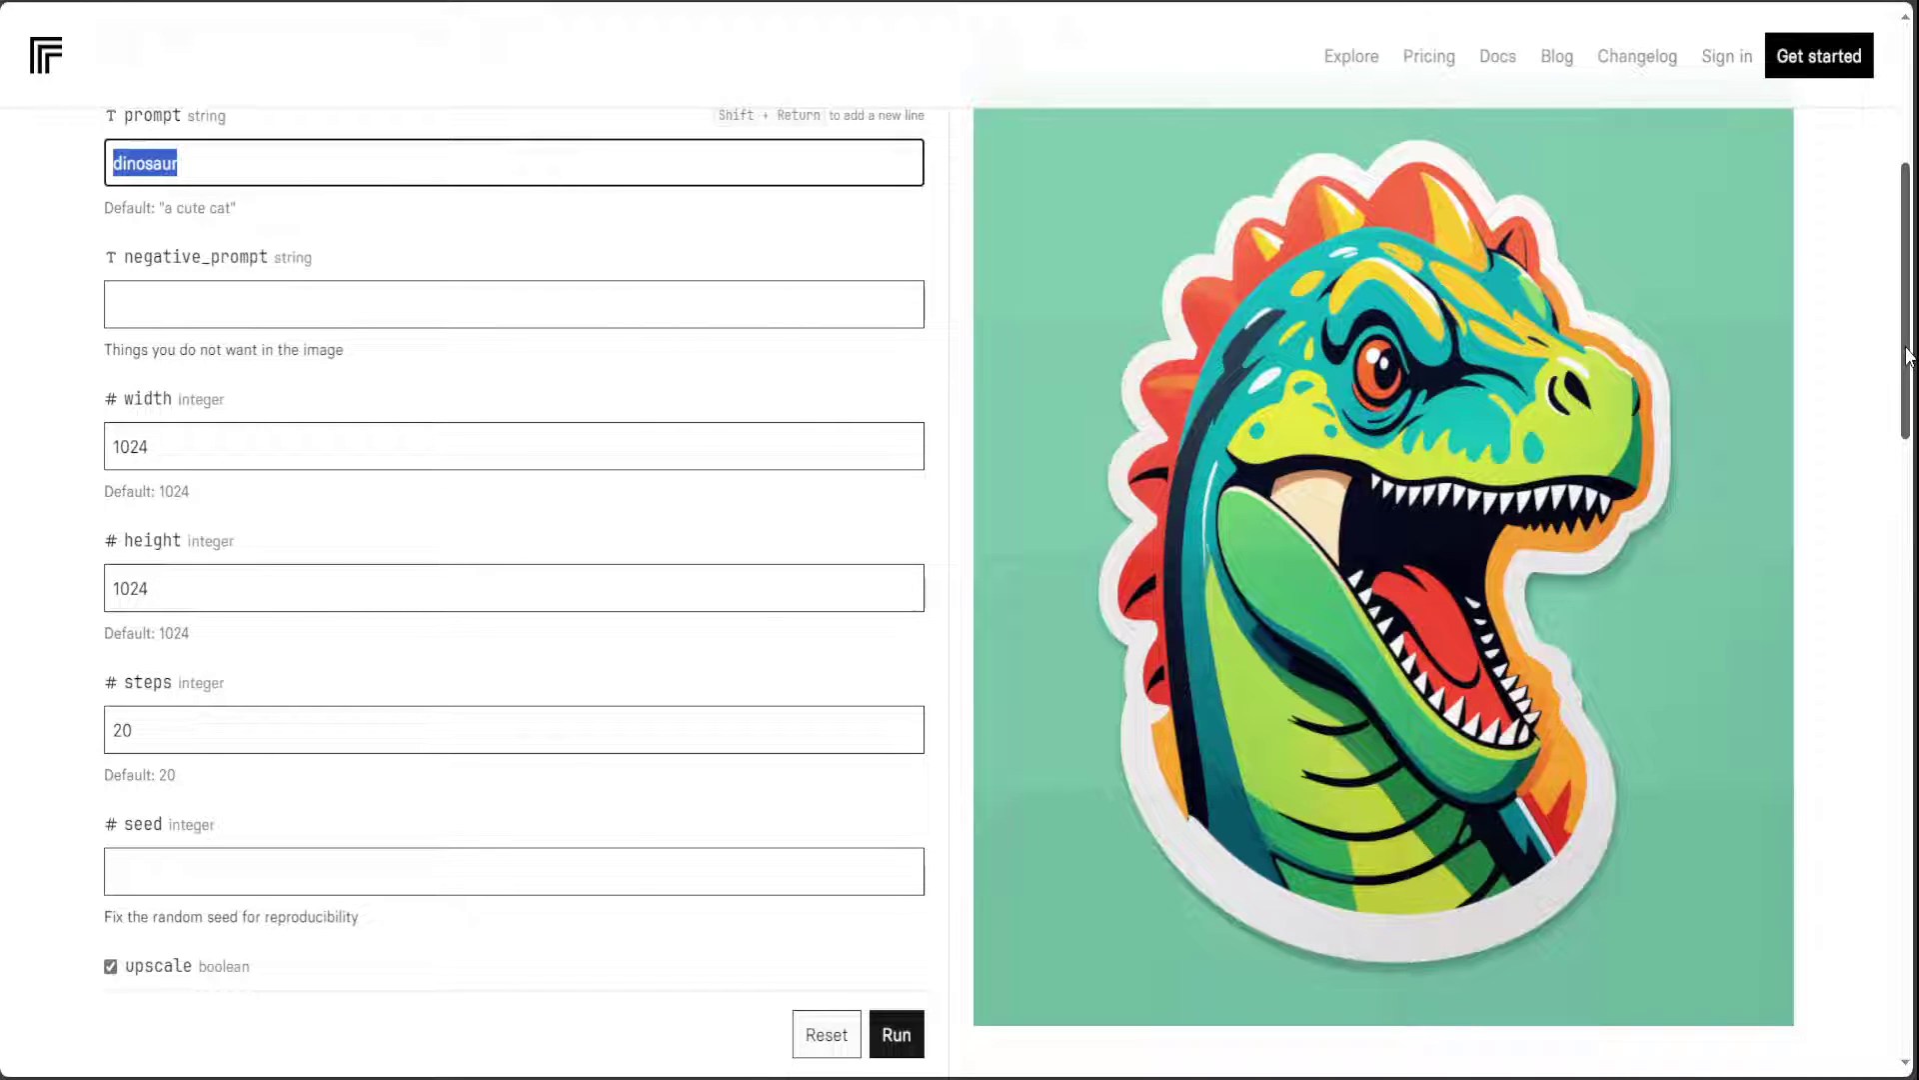
drag(1907, 355, 1909, 255)
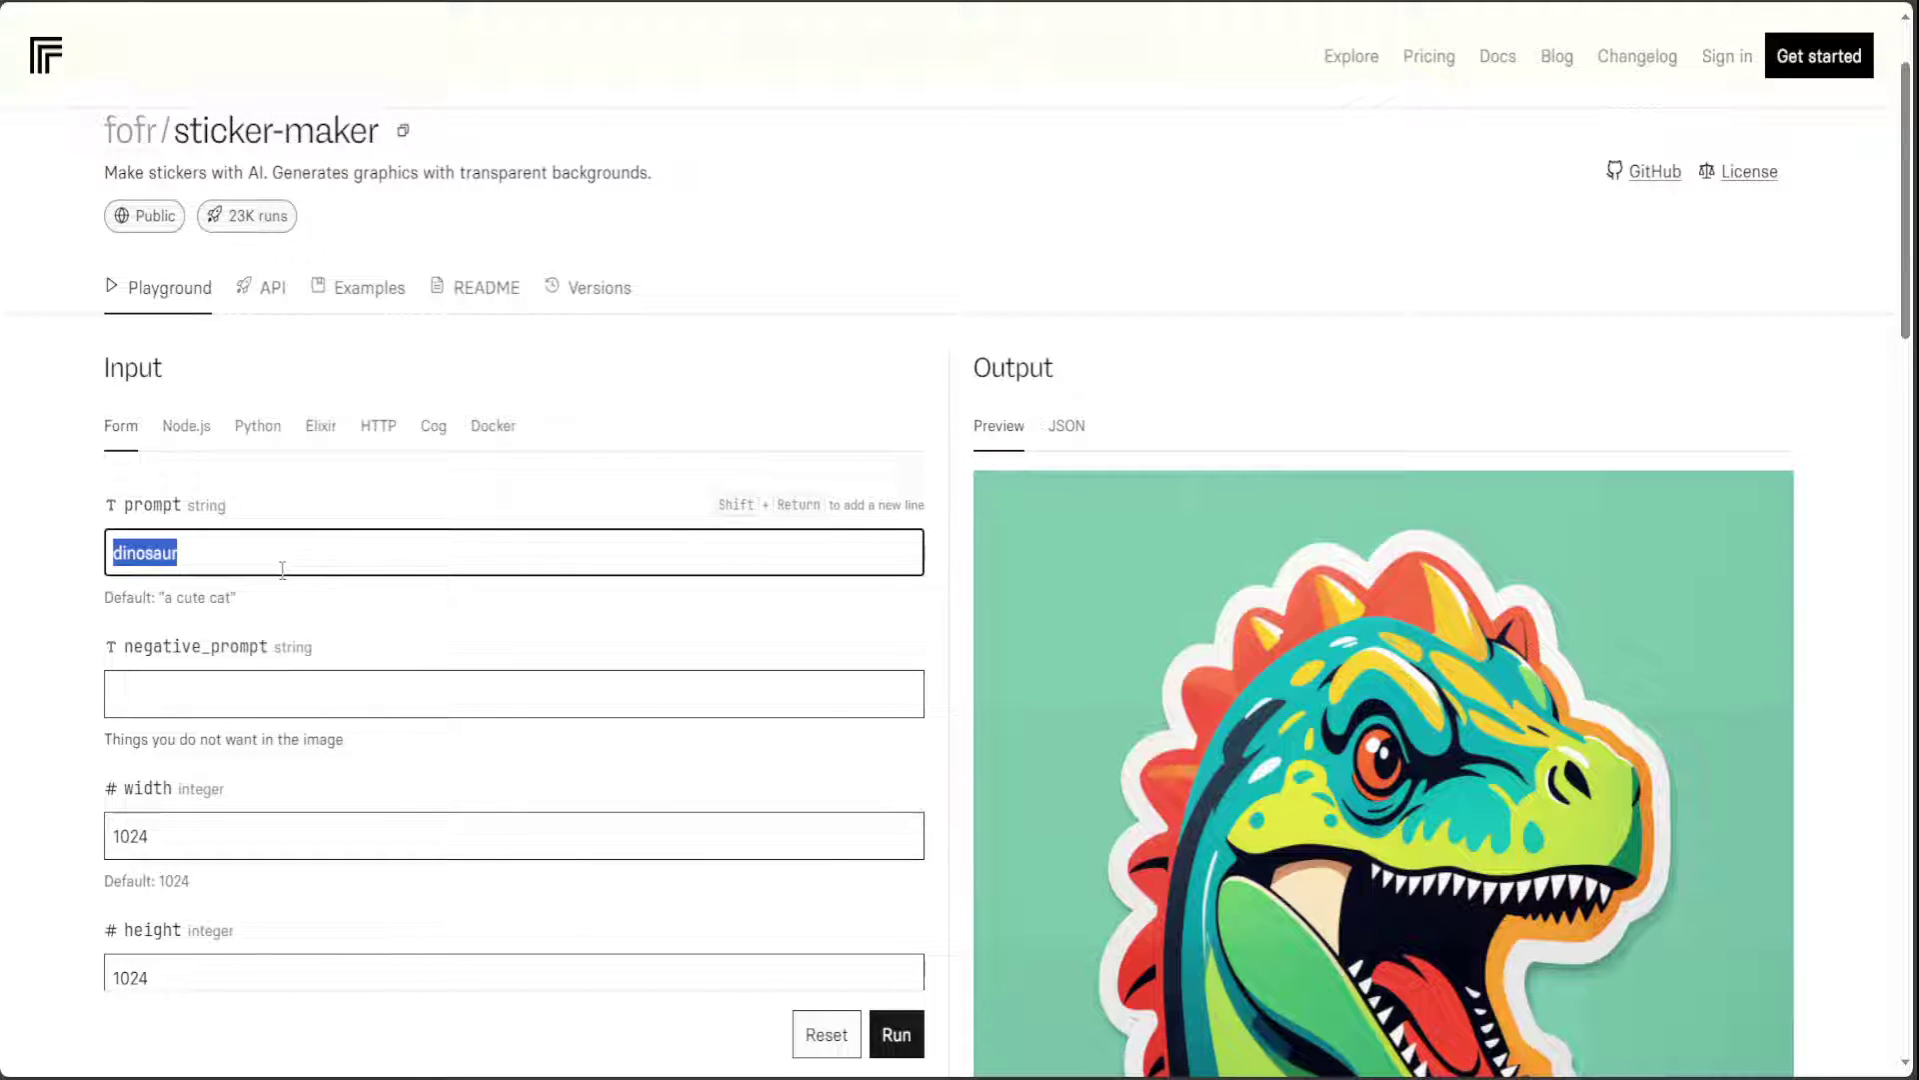
click(258, 430)
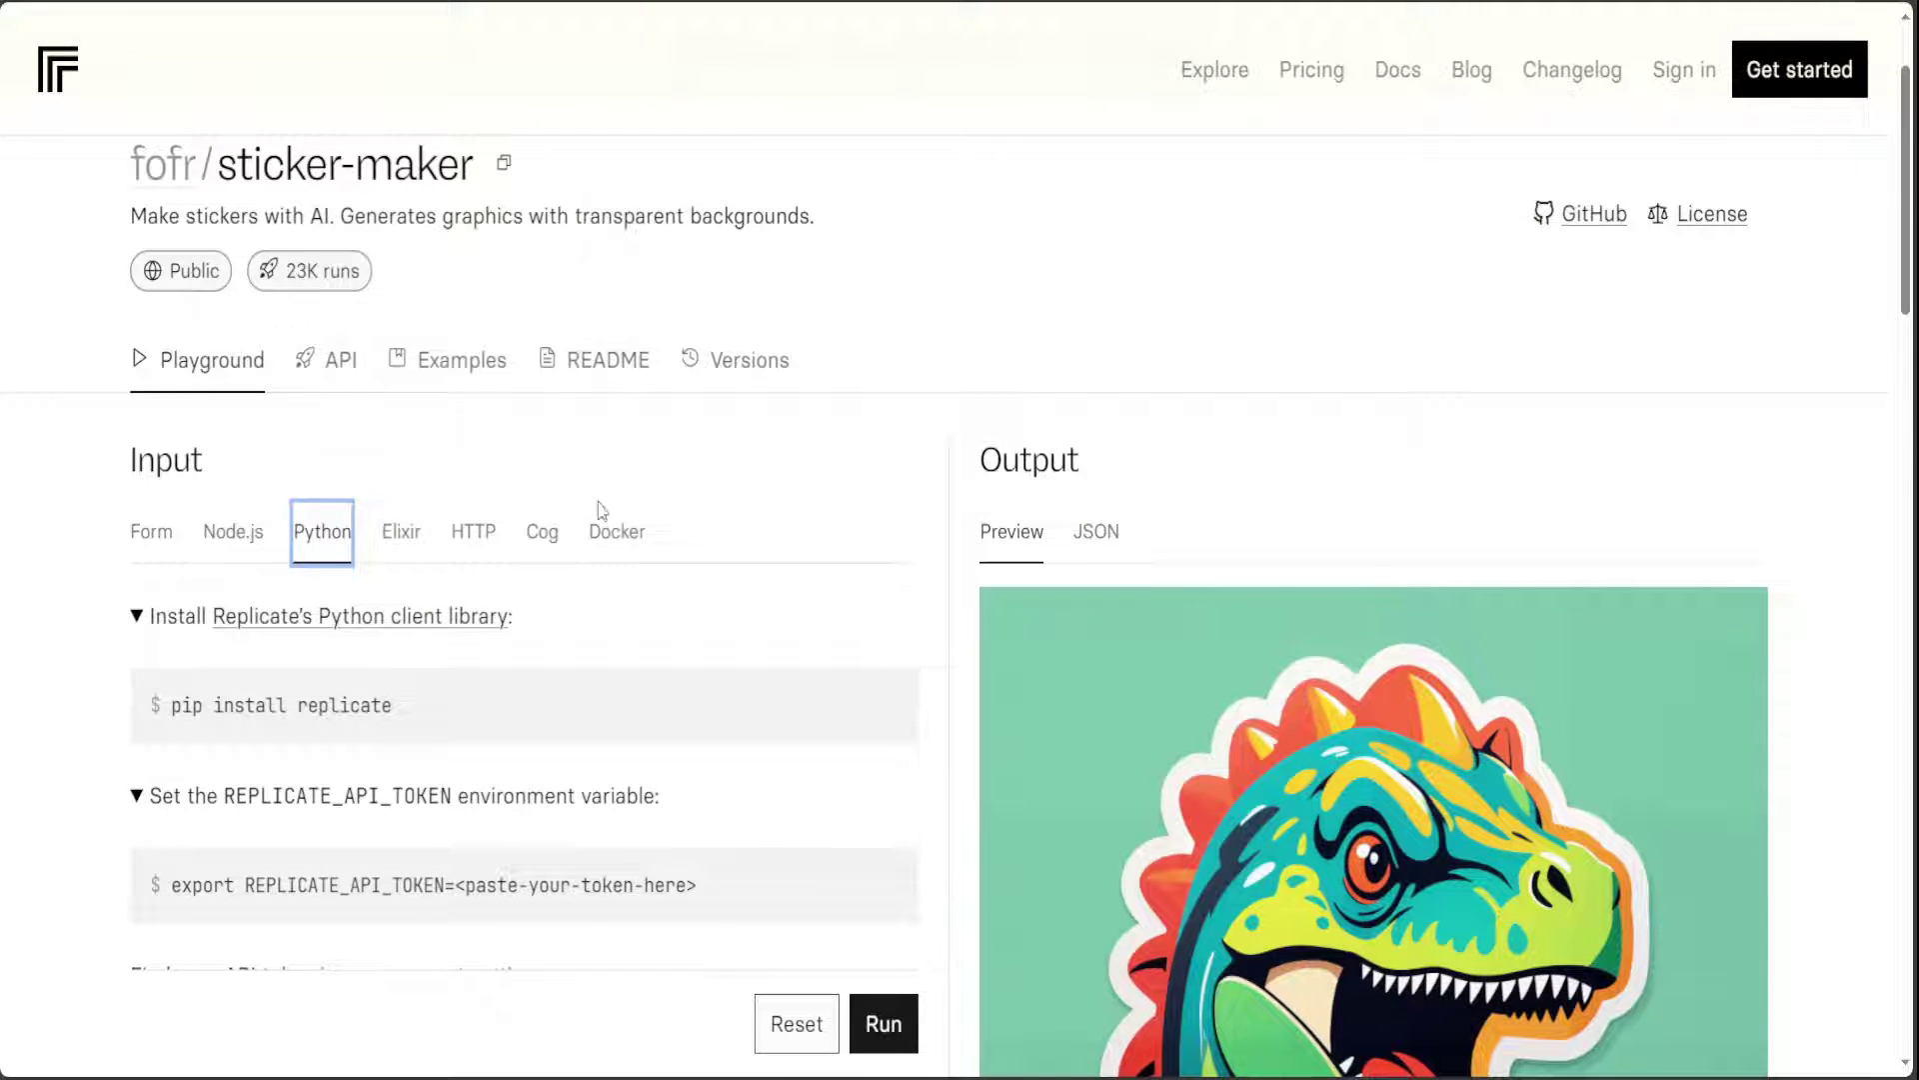
click(443, 452)
drag(176, 711, 447, 718)
click(190, 887)
drag(190, 887, 476, 888)
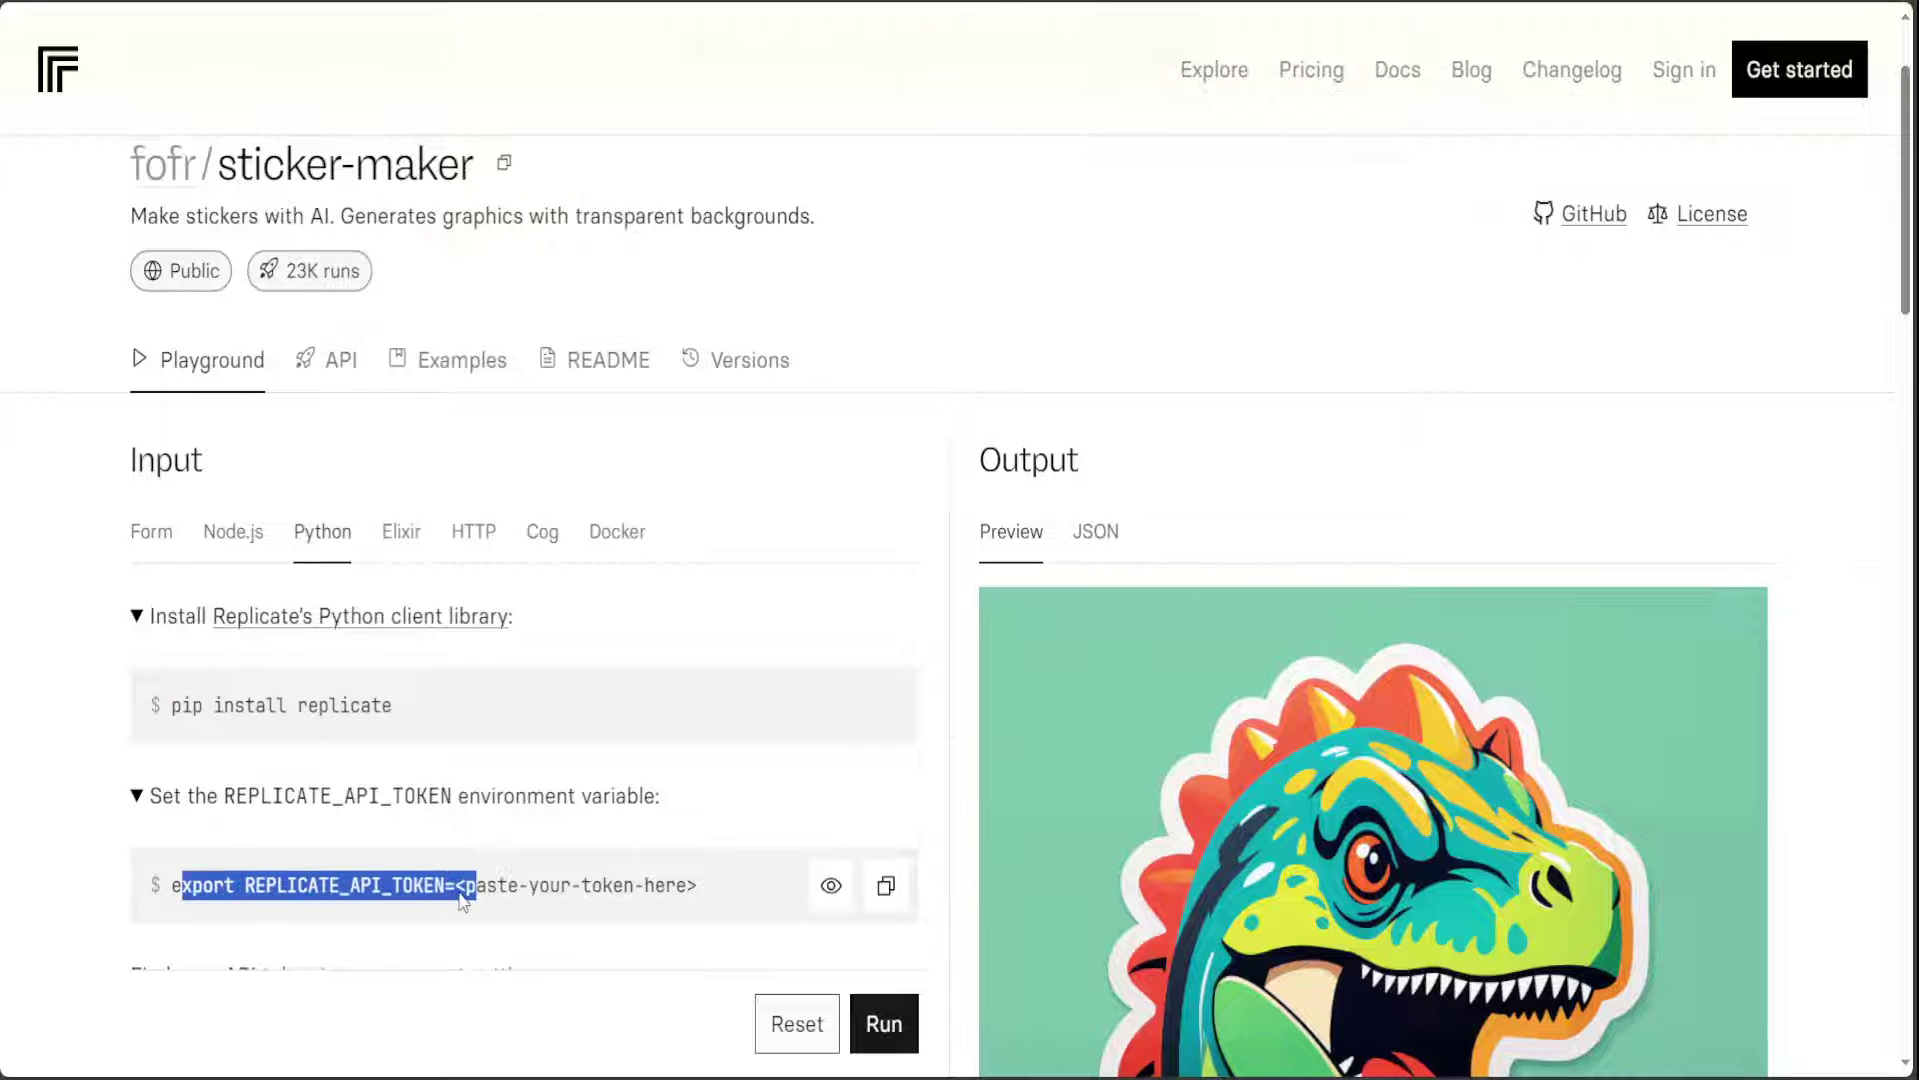
drag(1906, 278, 1911, 425)
drag(178, 470, 236, 471)
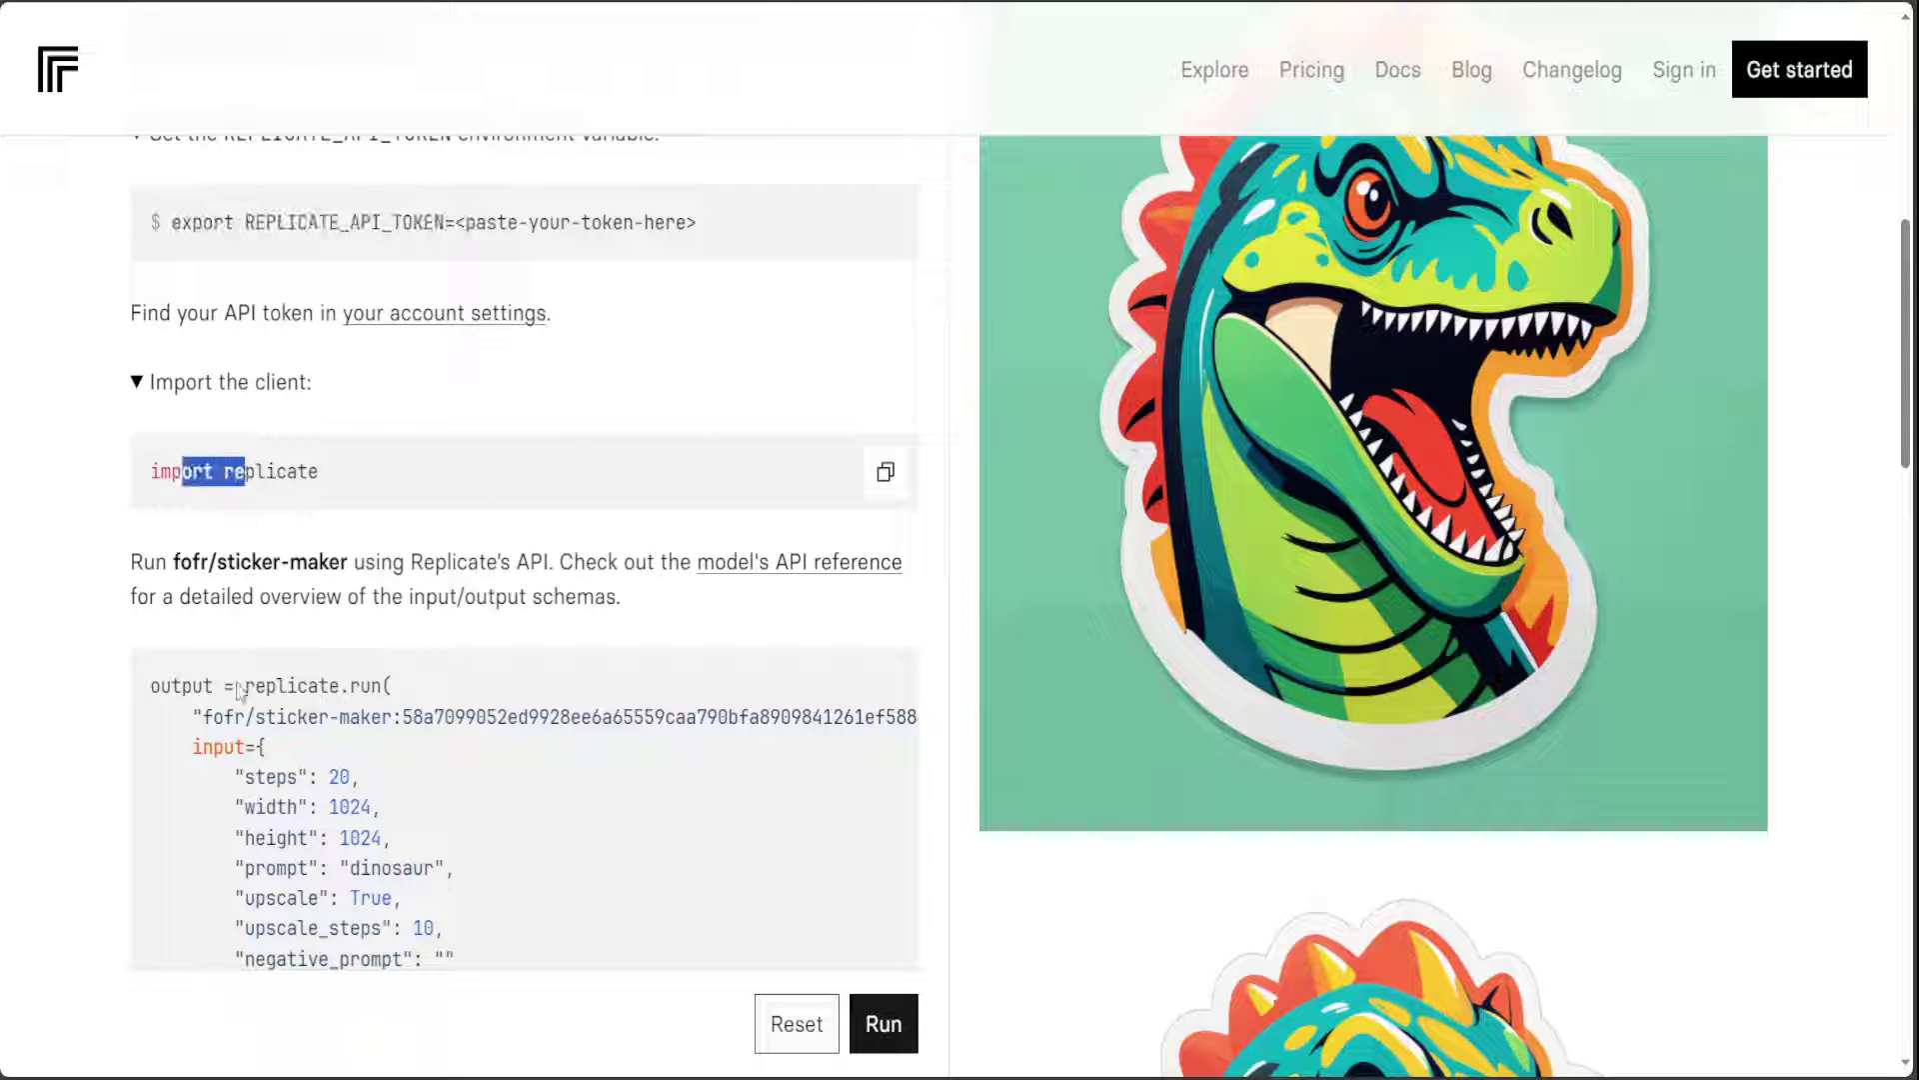
drag(172, 686, 184, 686)
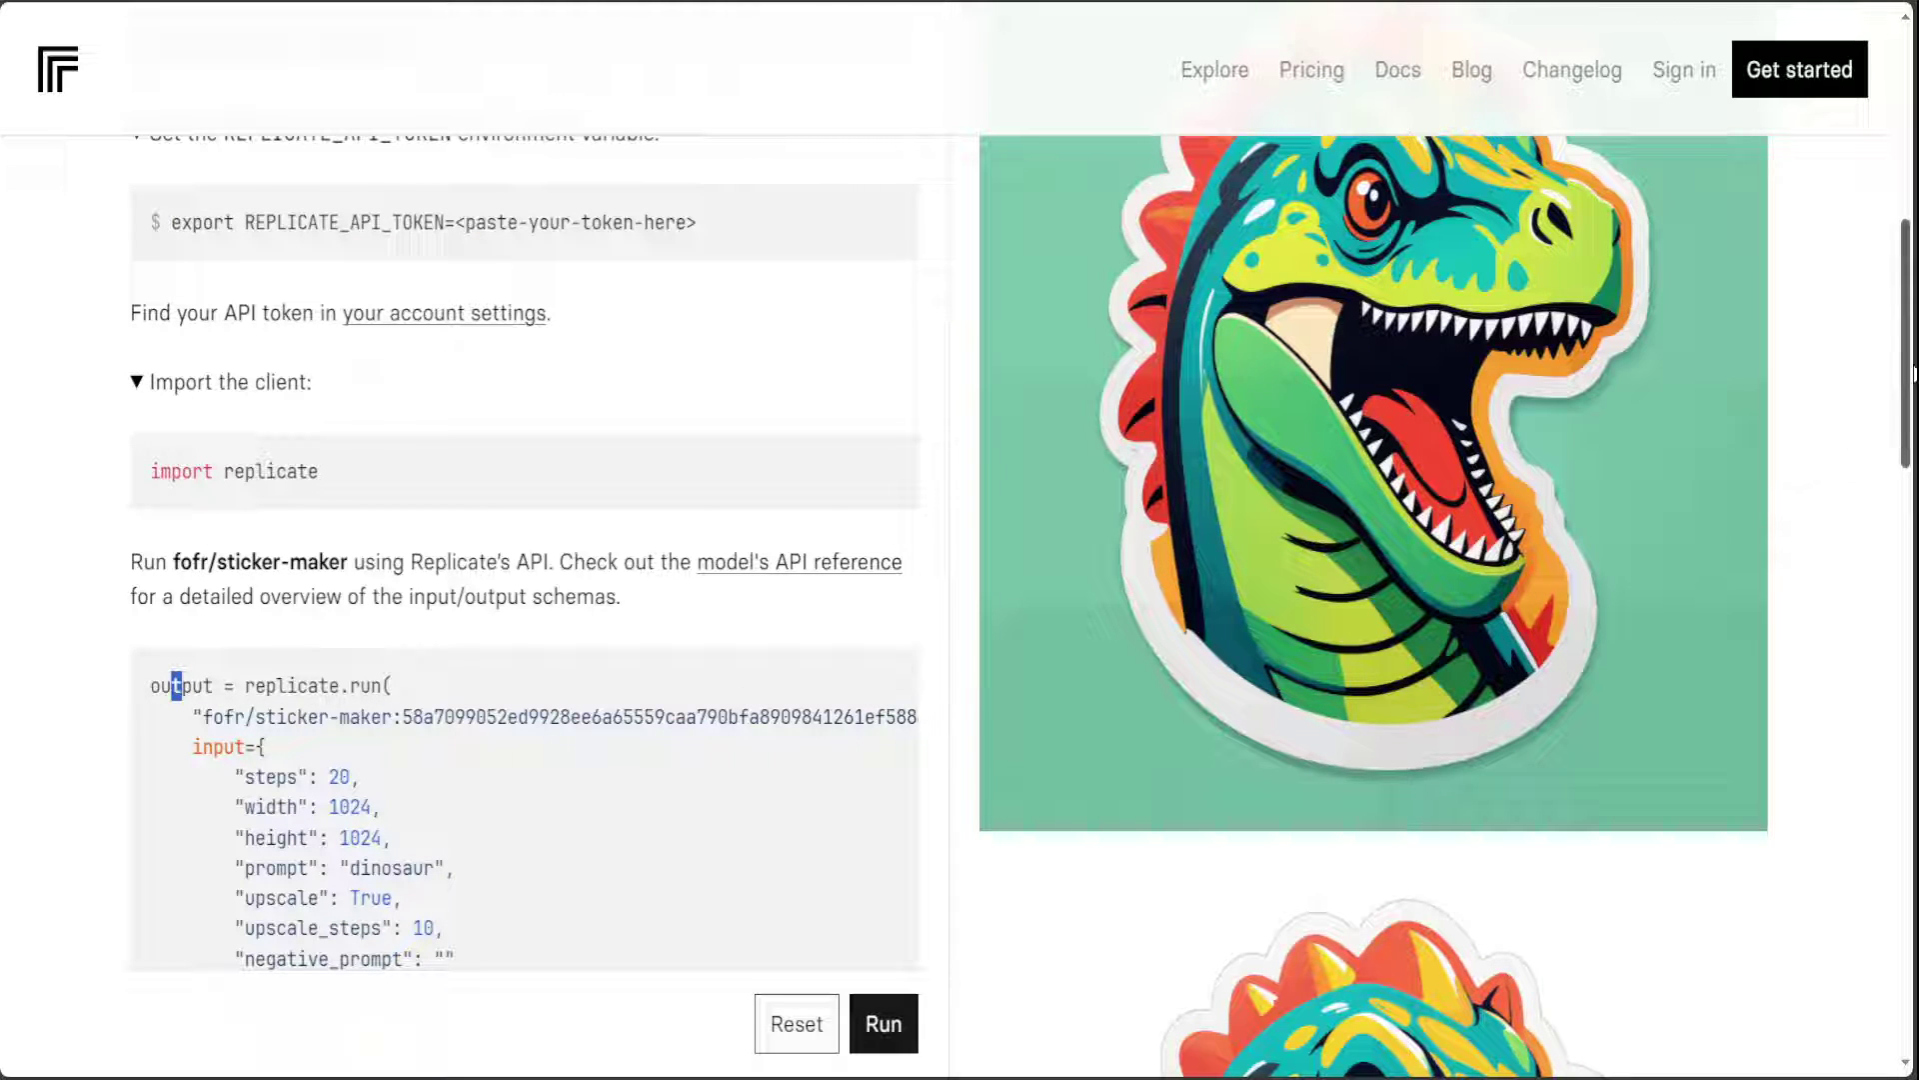
drag(1905, 381, 1909, 600)
scroll(1295, 687, up, 12)
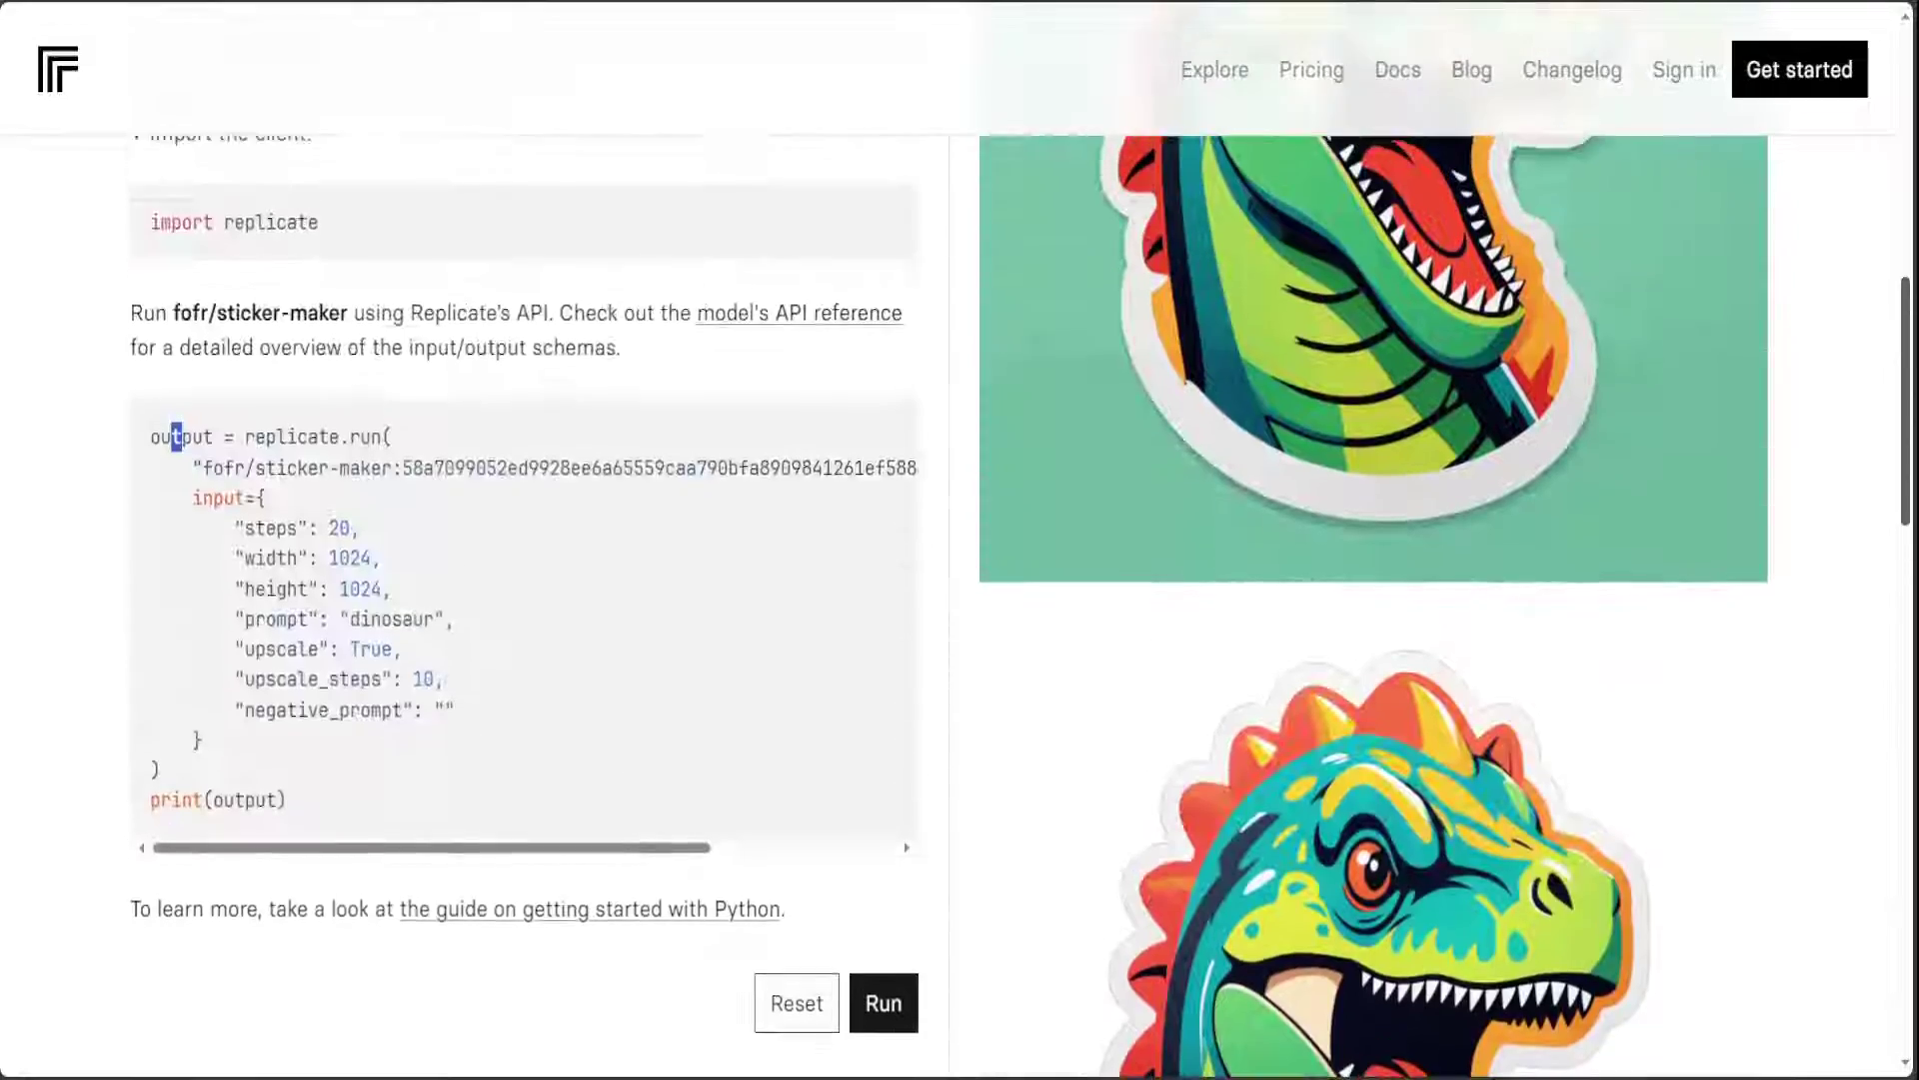
scroll(1295, 687, down, 2)
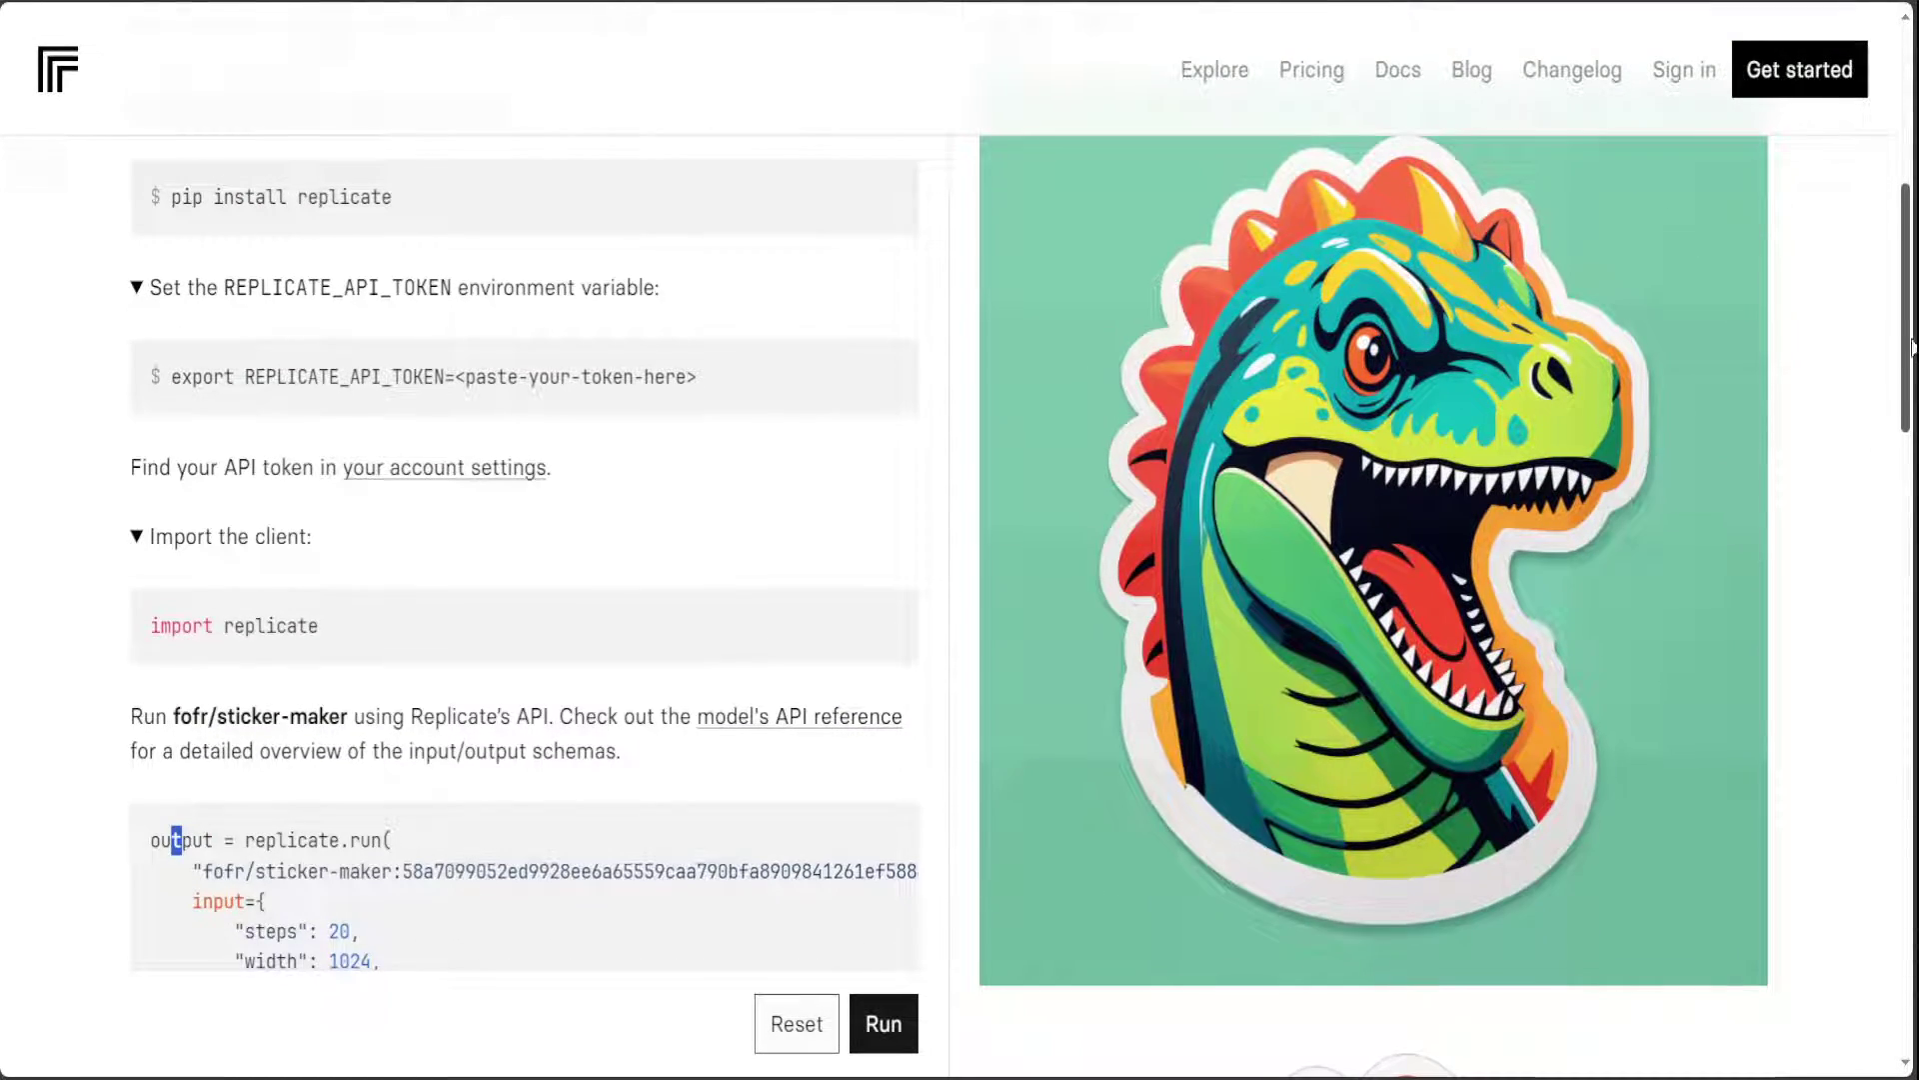
drag(1904, 343, 1896, 615)
scroll(1426, 737, down, 4)
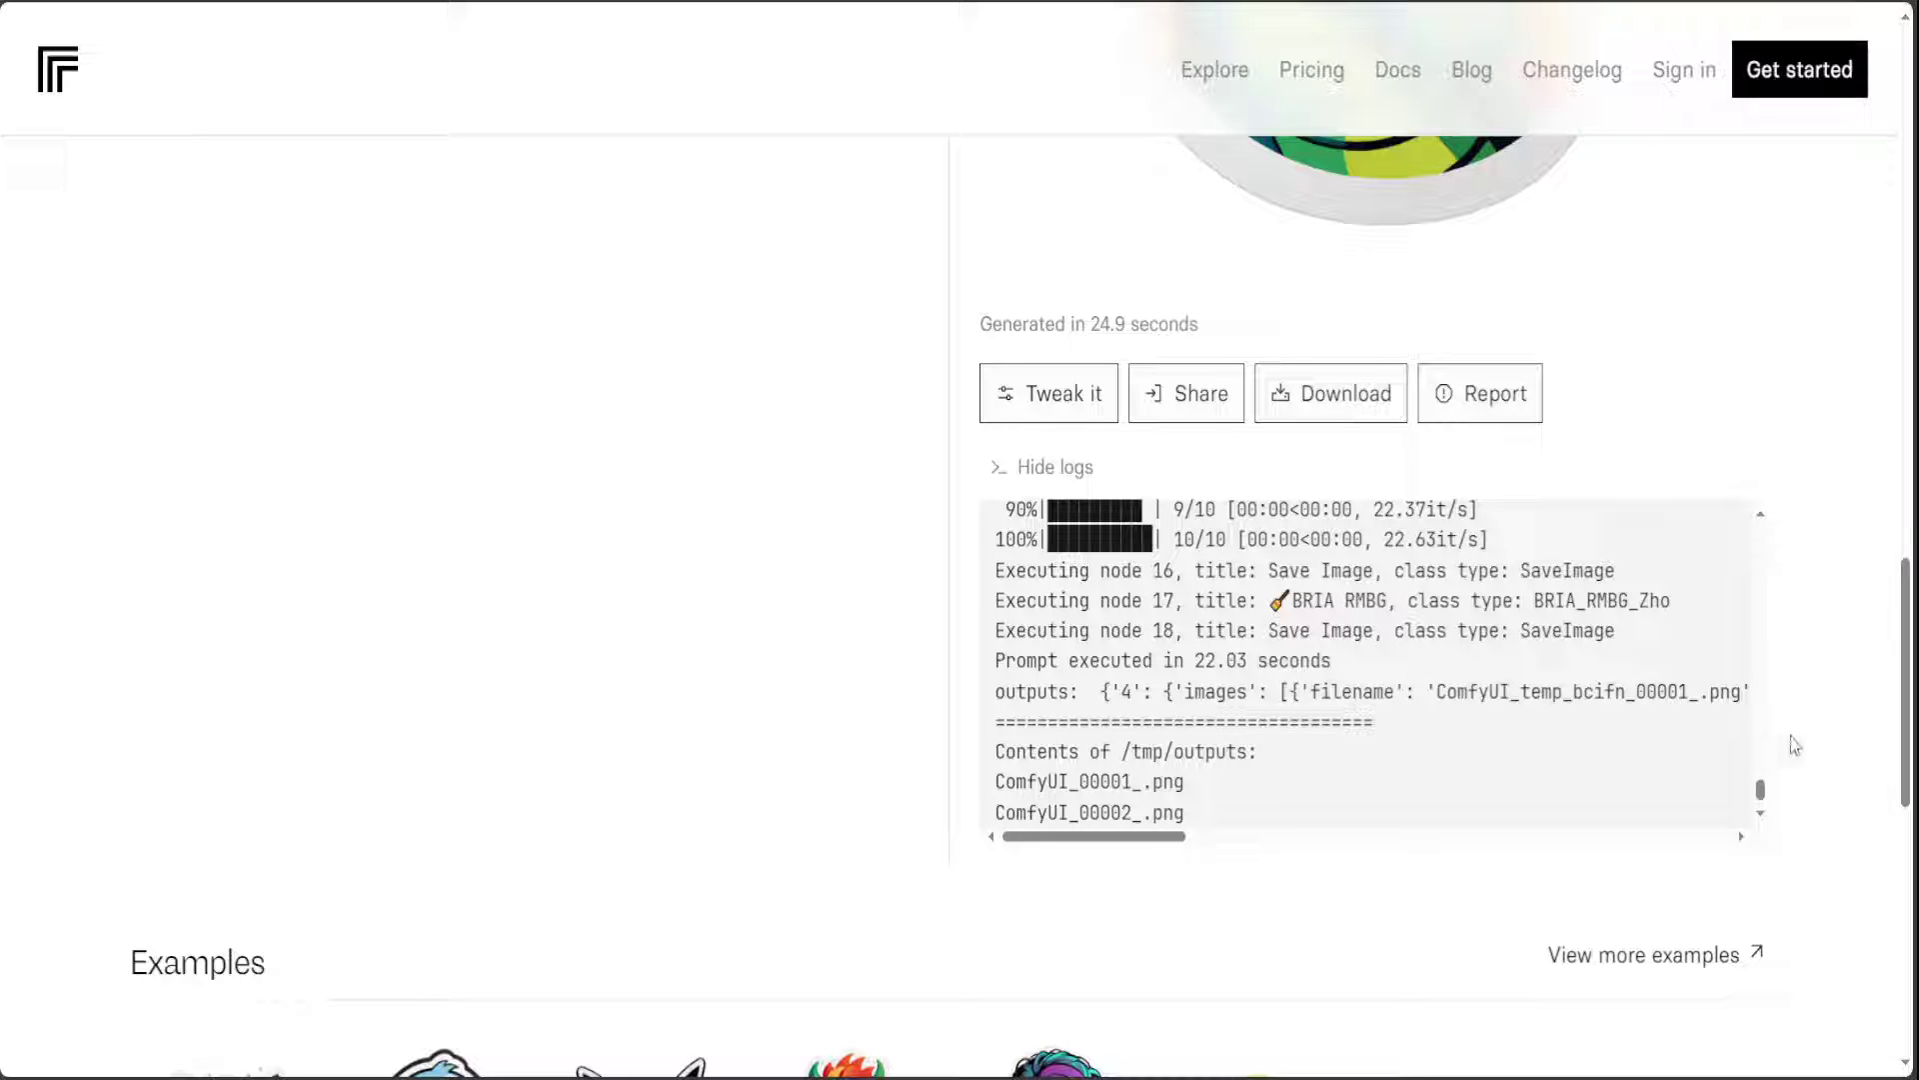
drag(1761, 789, 1767, 539)
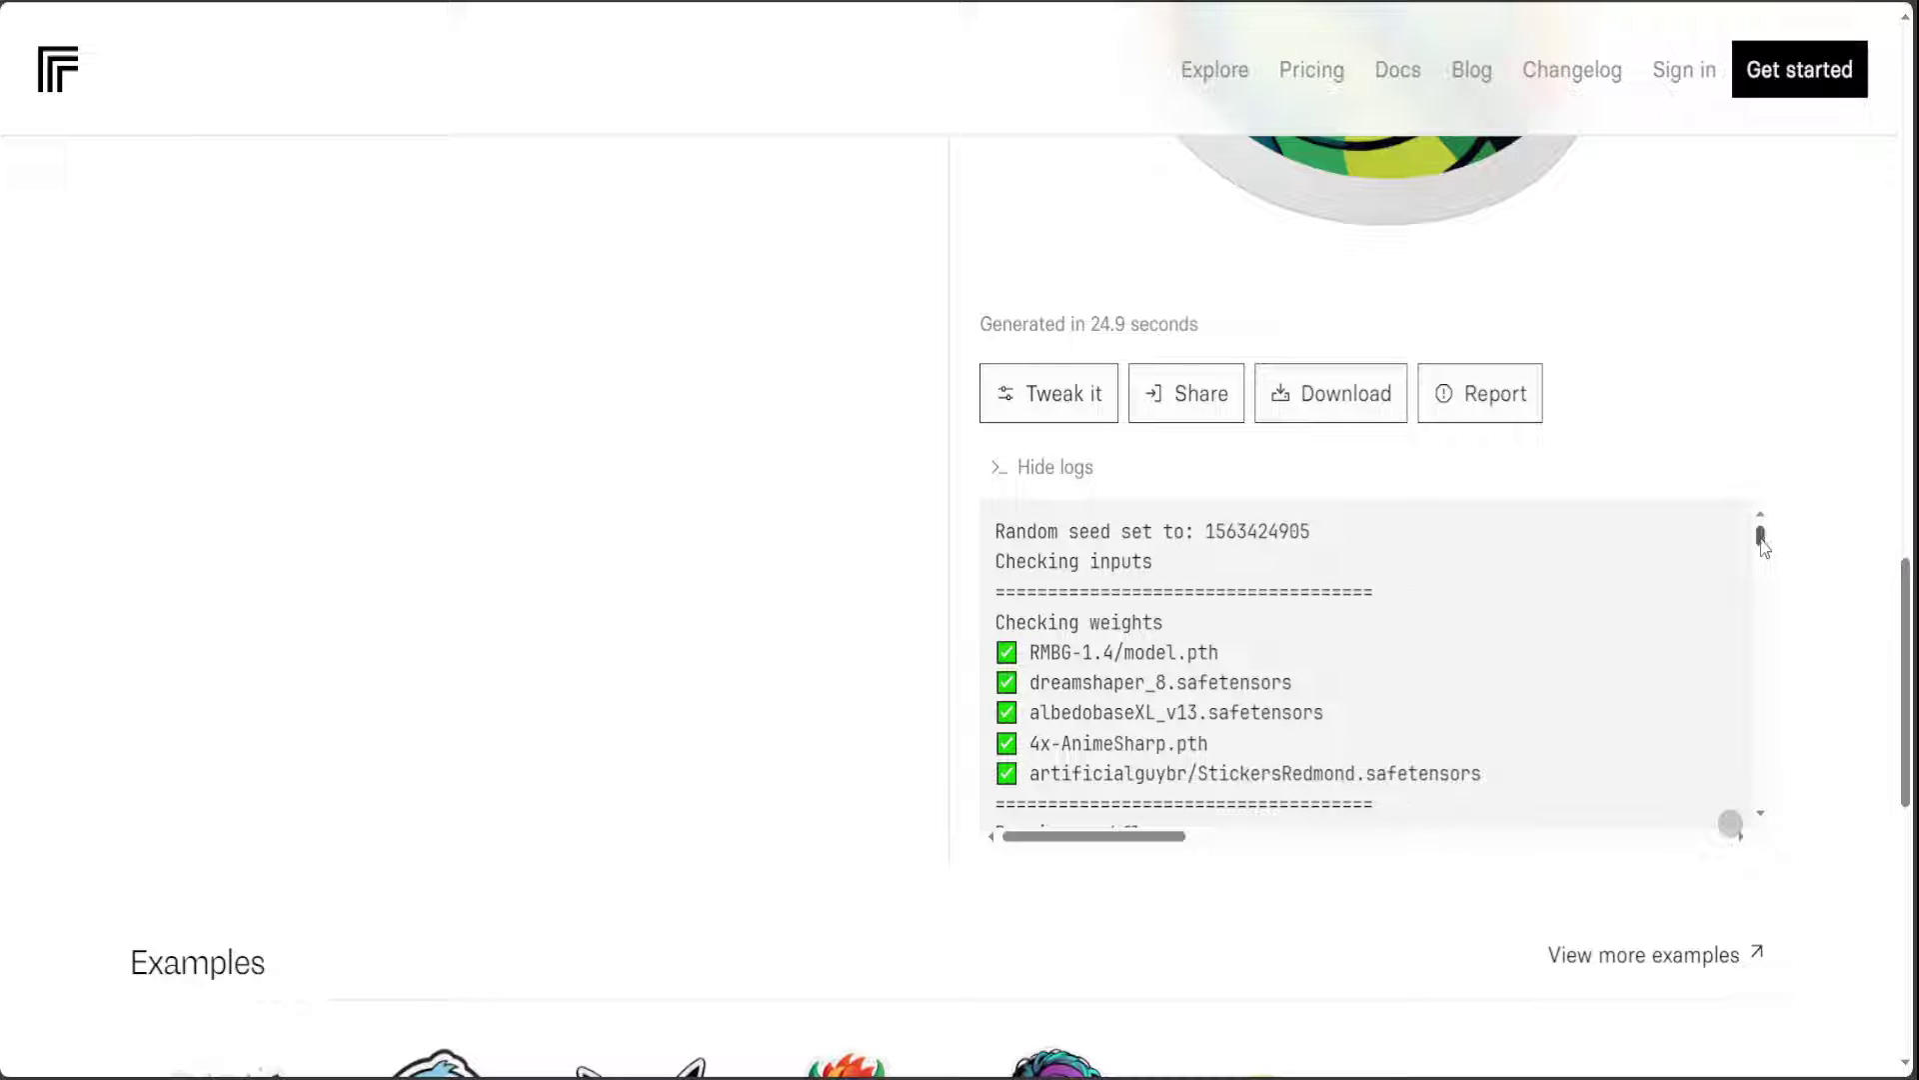
drag(1761, 546, 1763, 553)
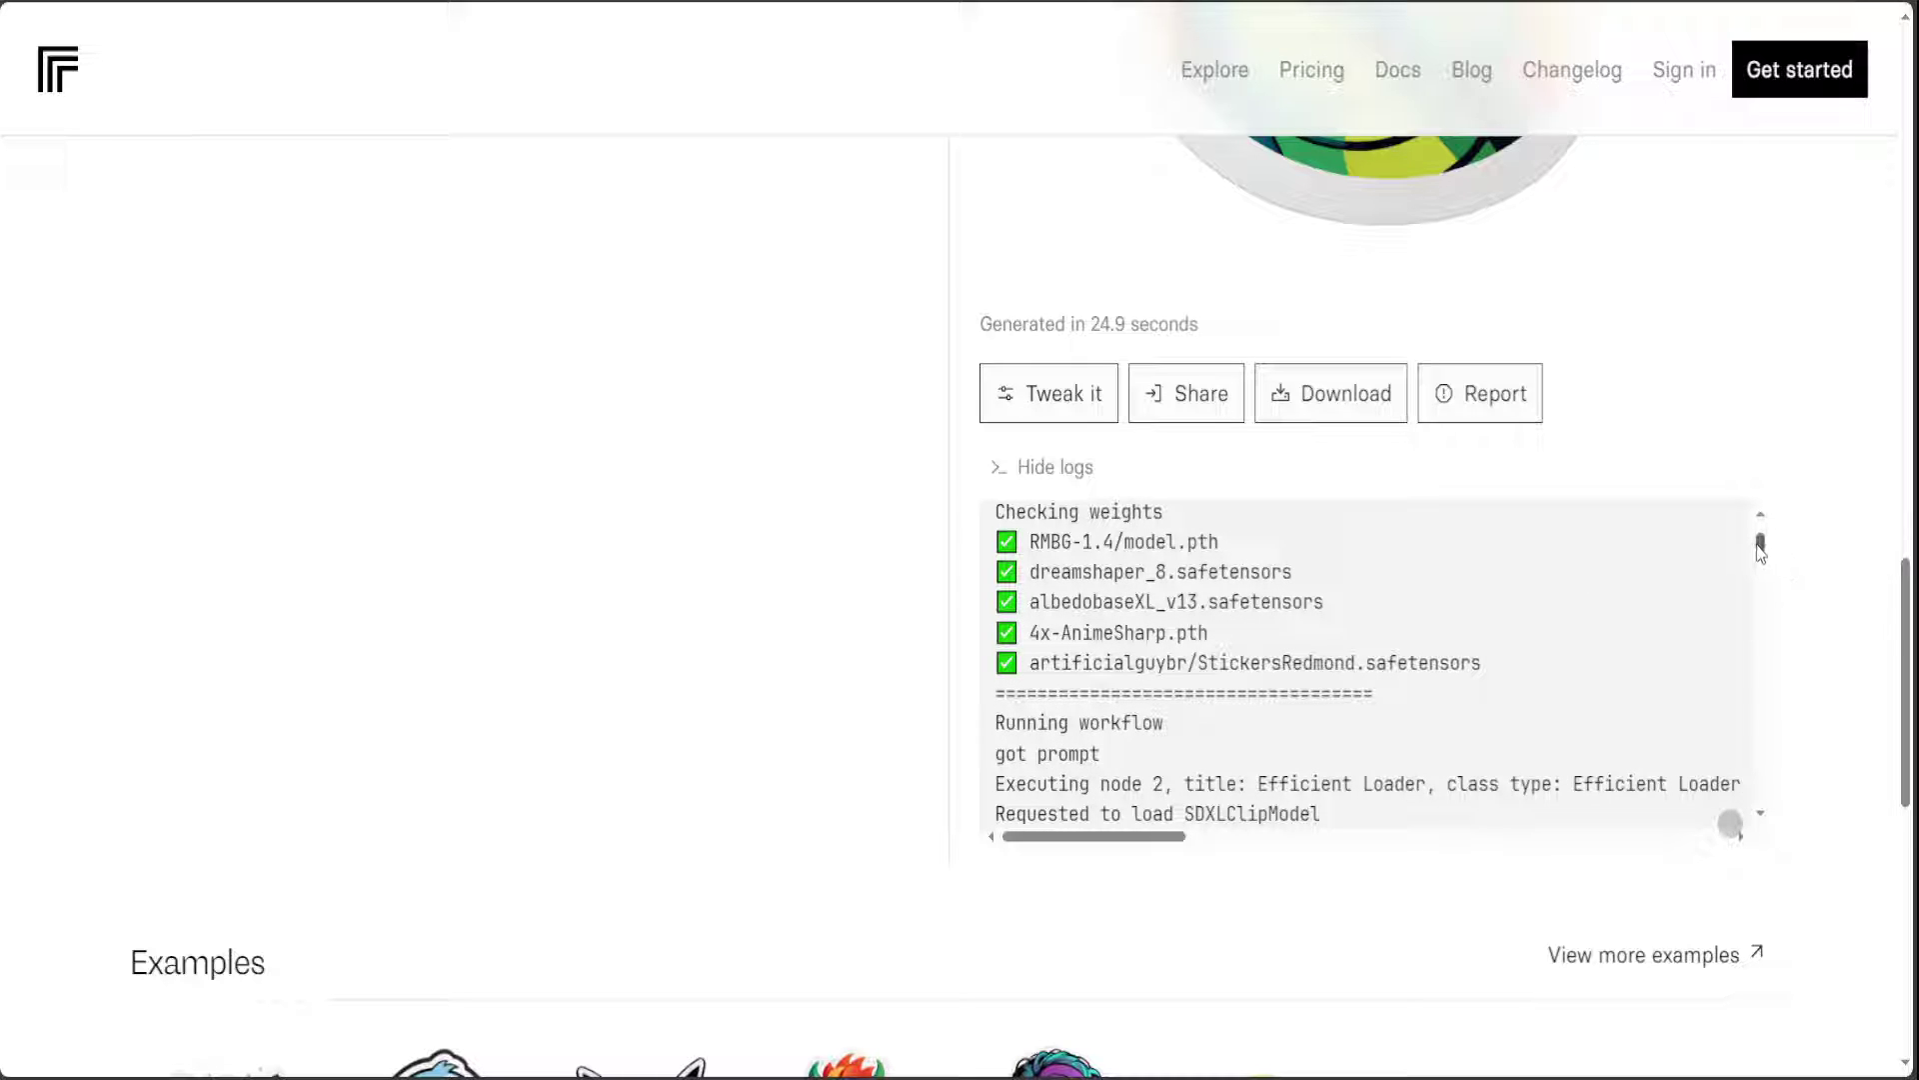
drag(1760, 551, 1229, 586)
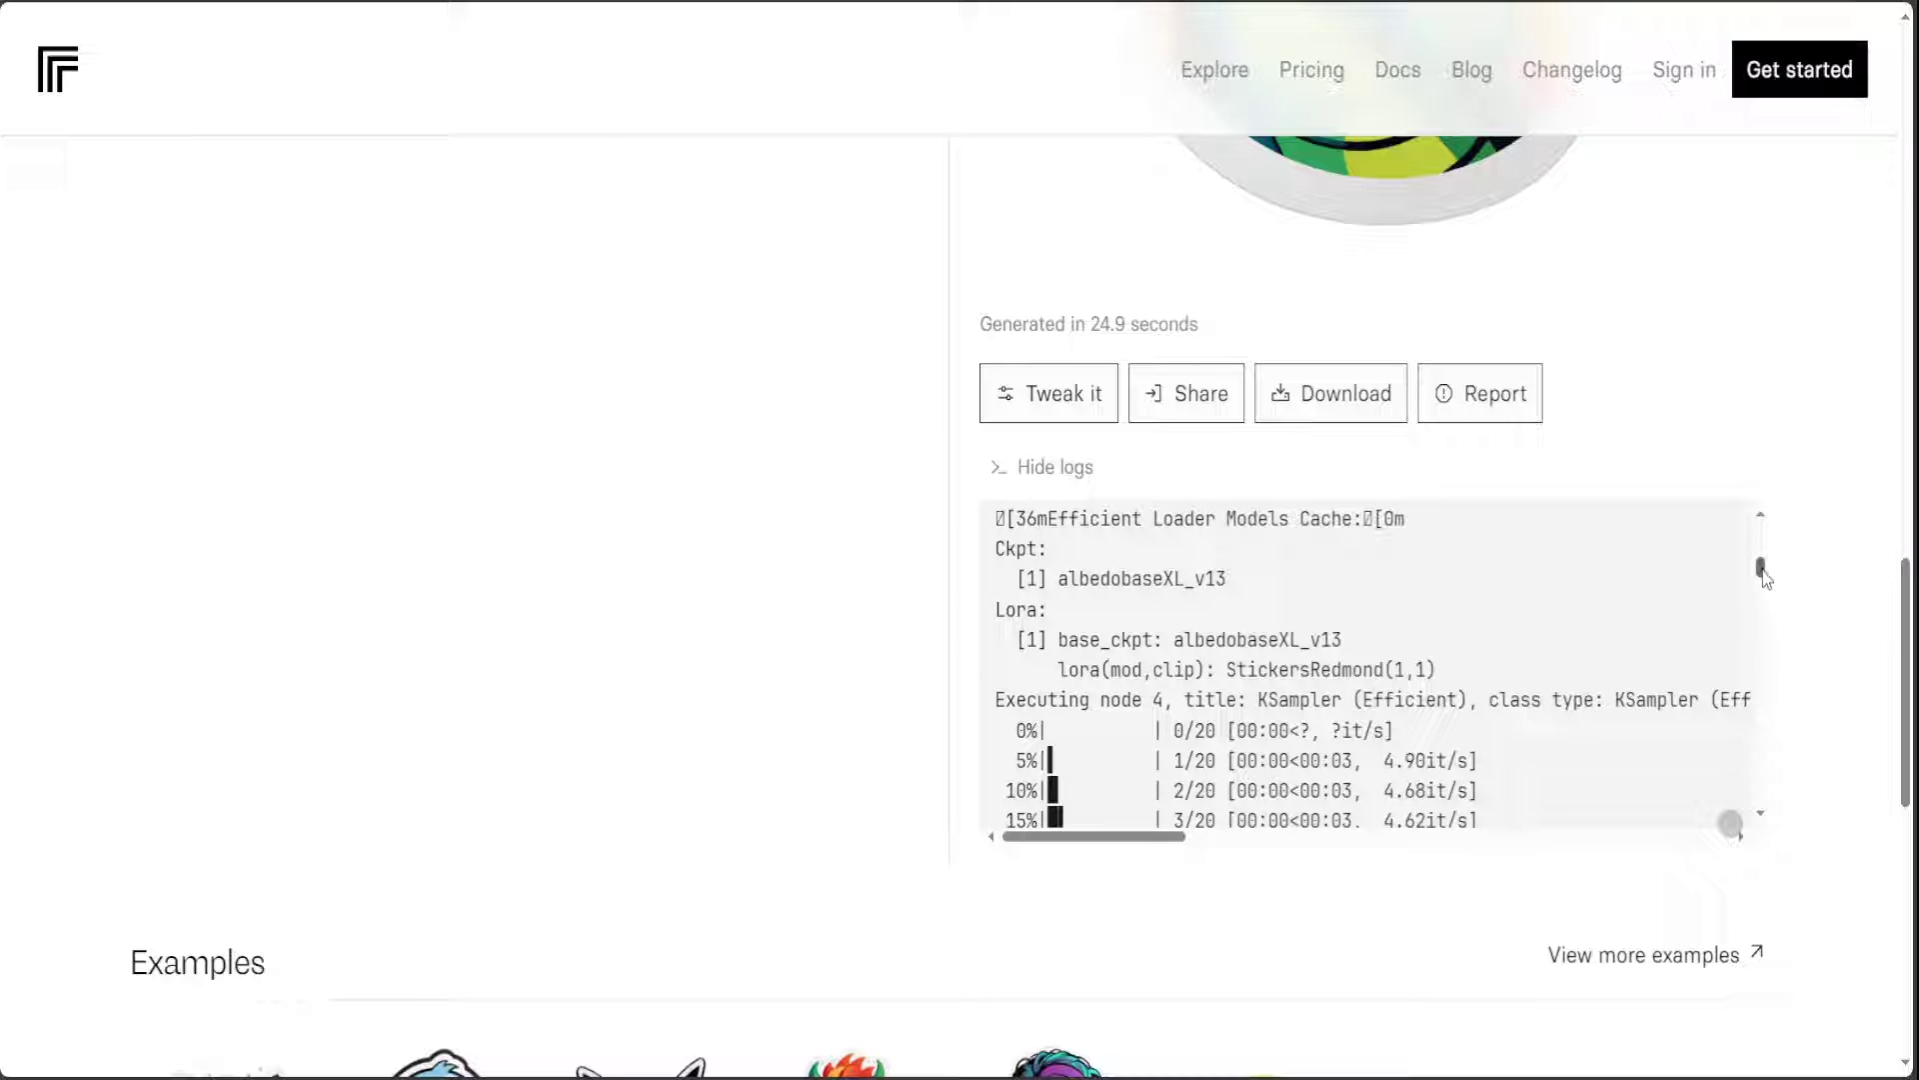
drag(1764, 572, 1759, 832)
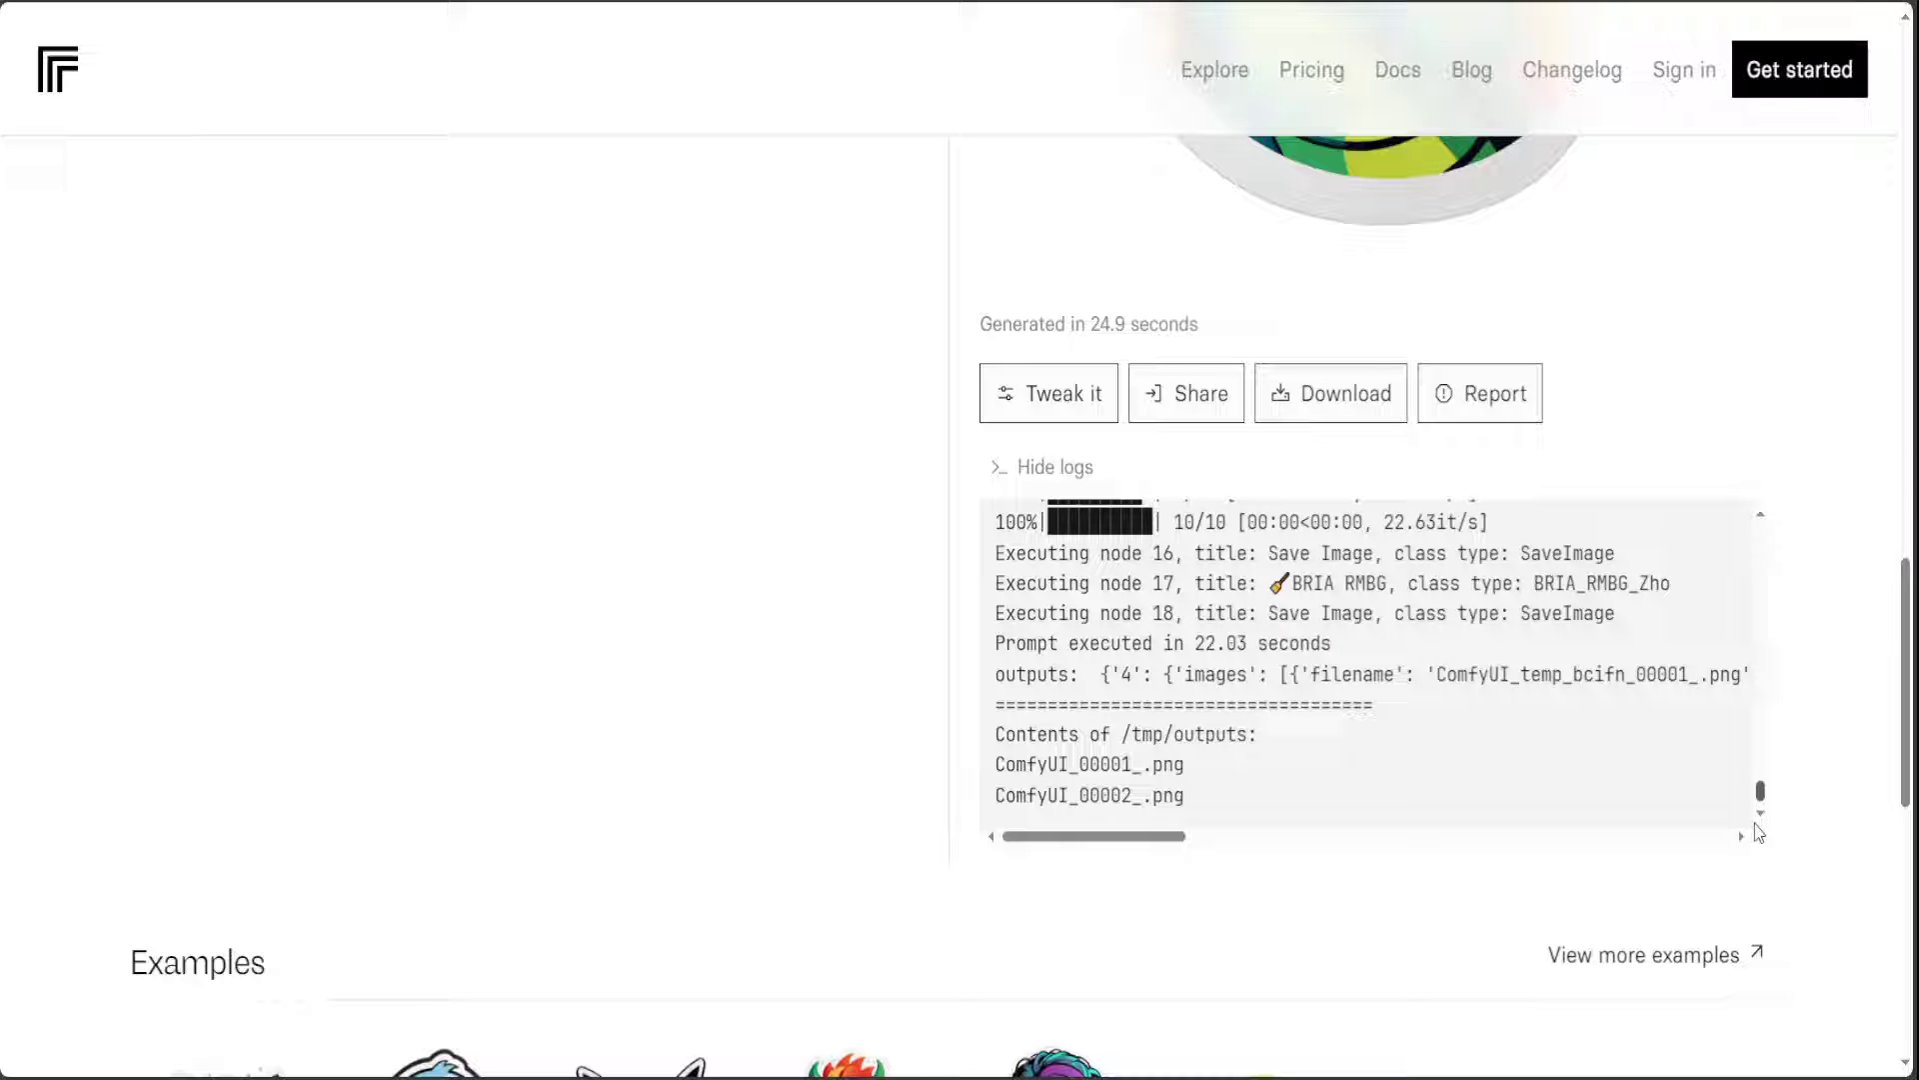
drag(1760, 831, 1786, 483)
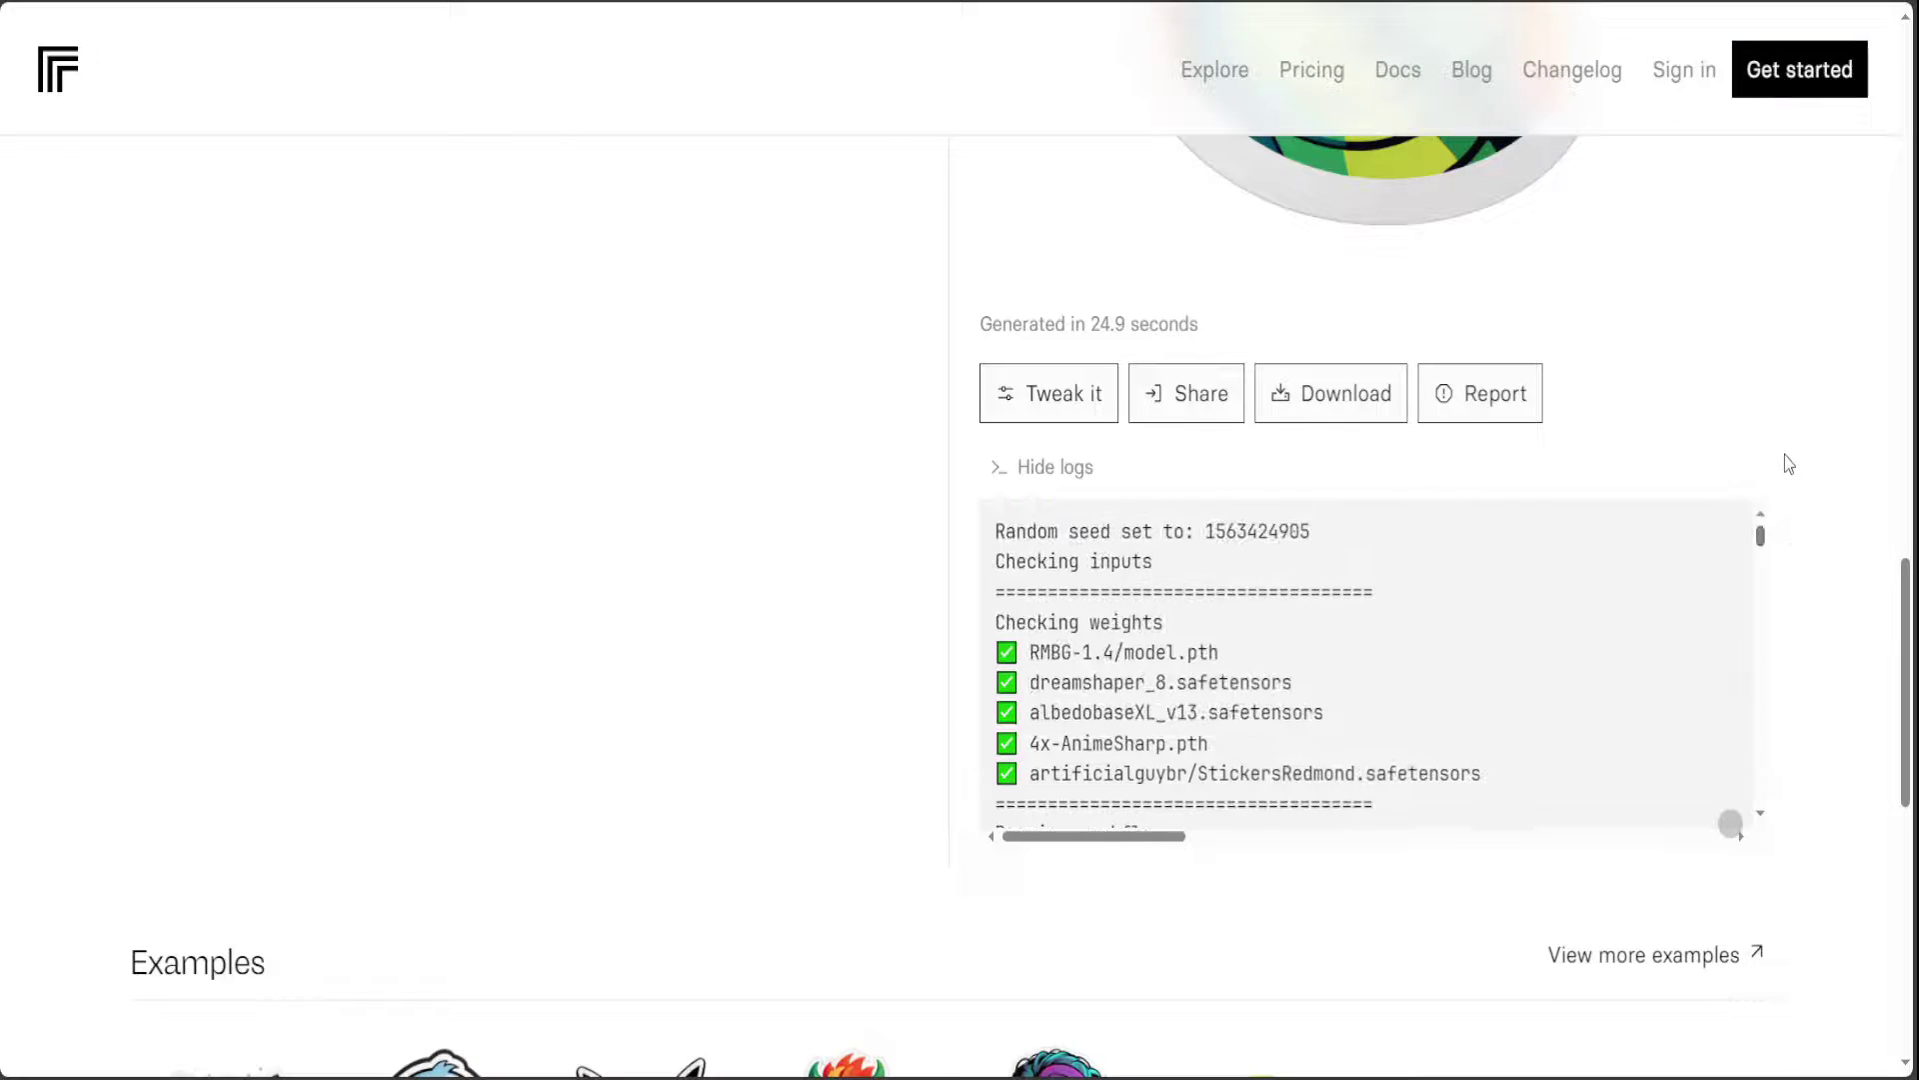
drag(1907, 703, 1905, 150)
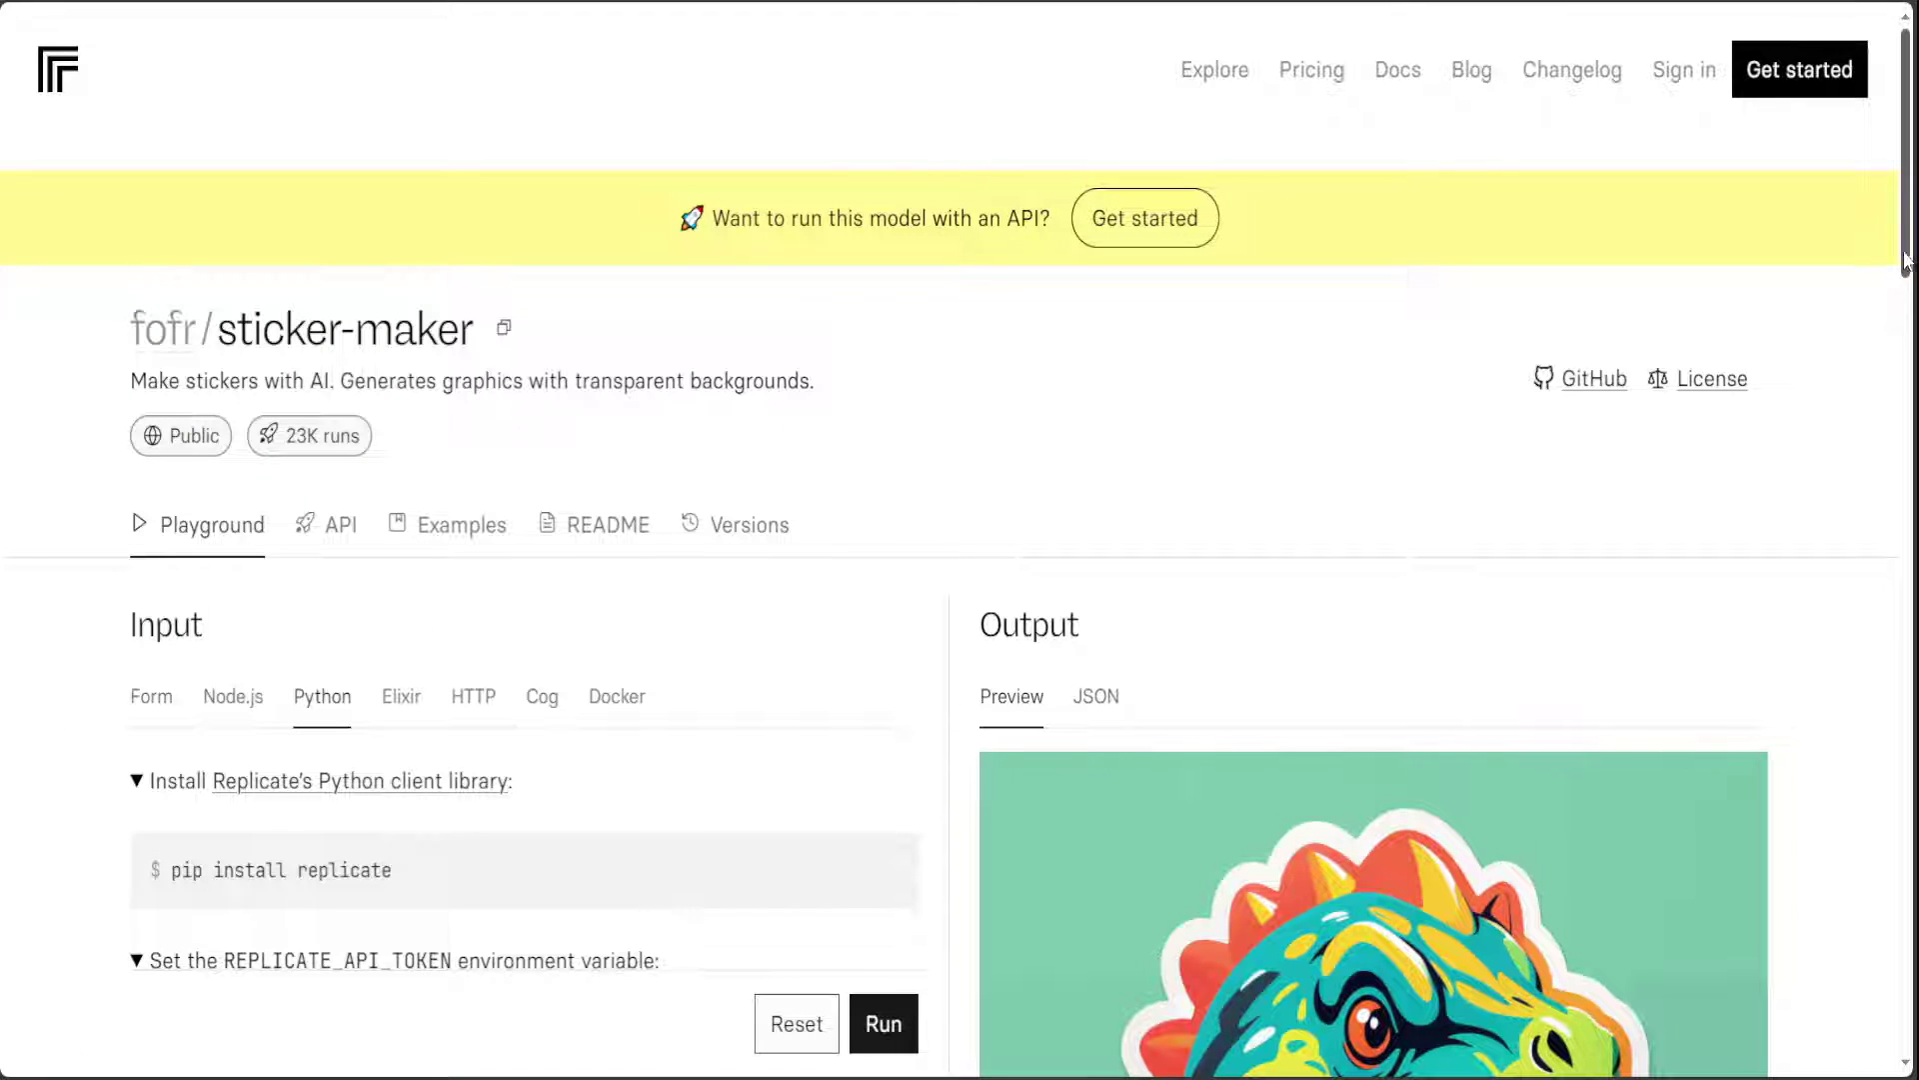
- Browse the Elixir, HTTP, Cog, Docker and Node.js code tabs, then return to Form
scroll(1399, 500, down, 3)
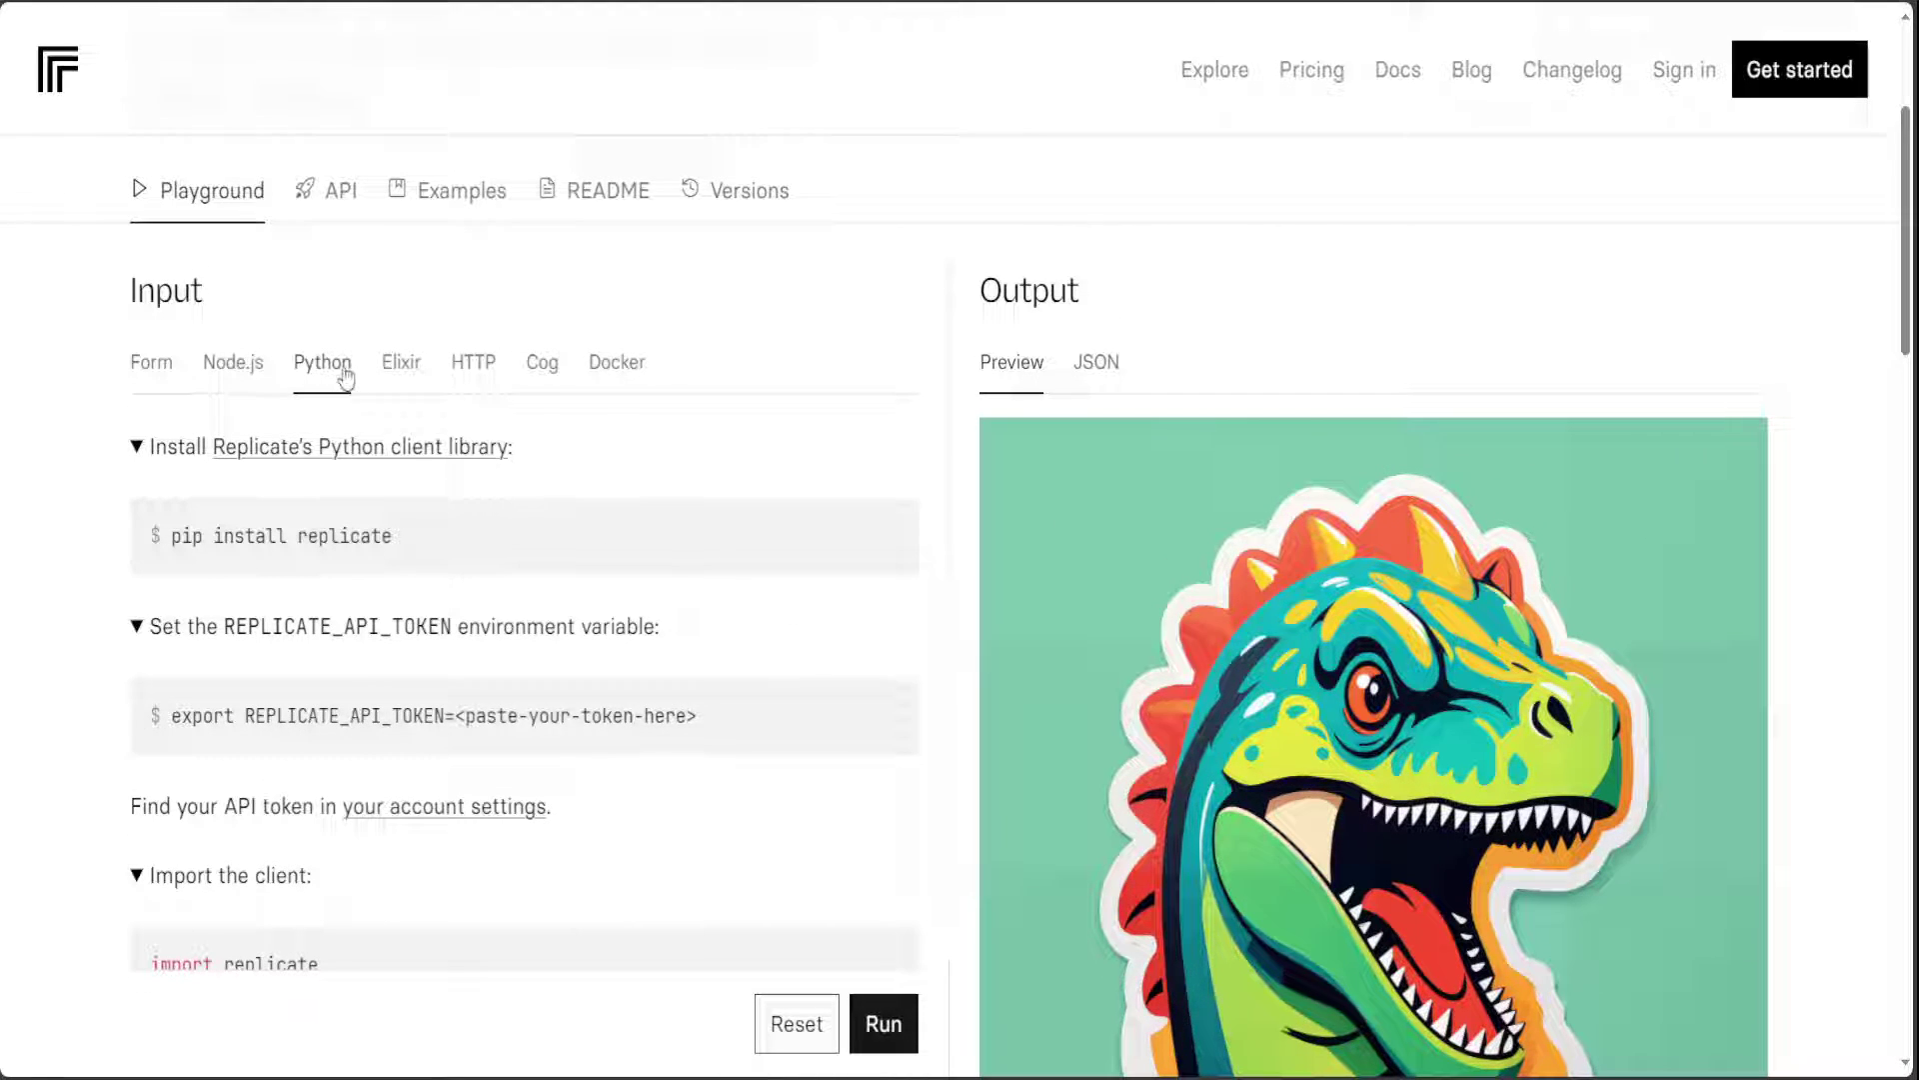
click(400, 370)
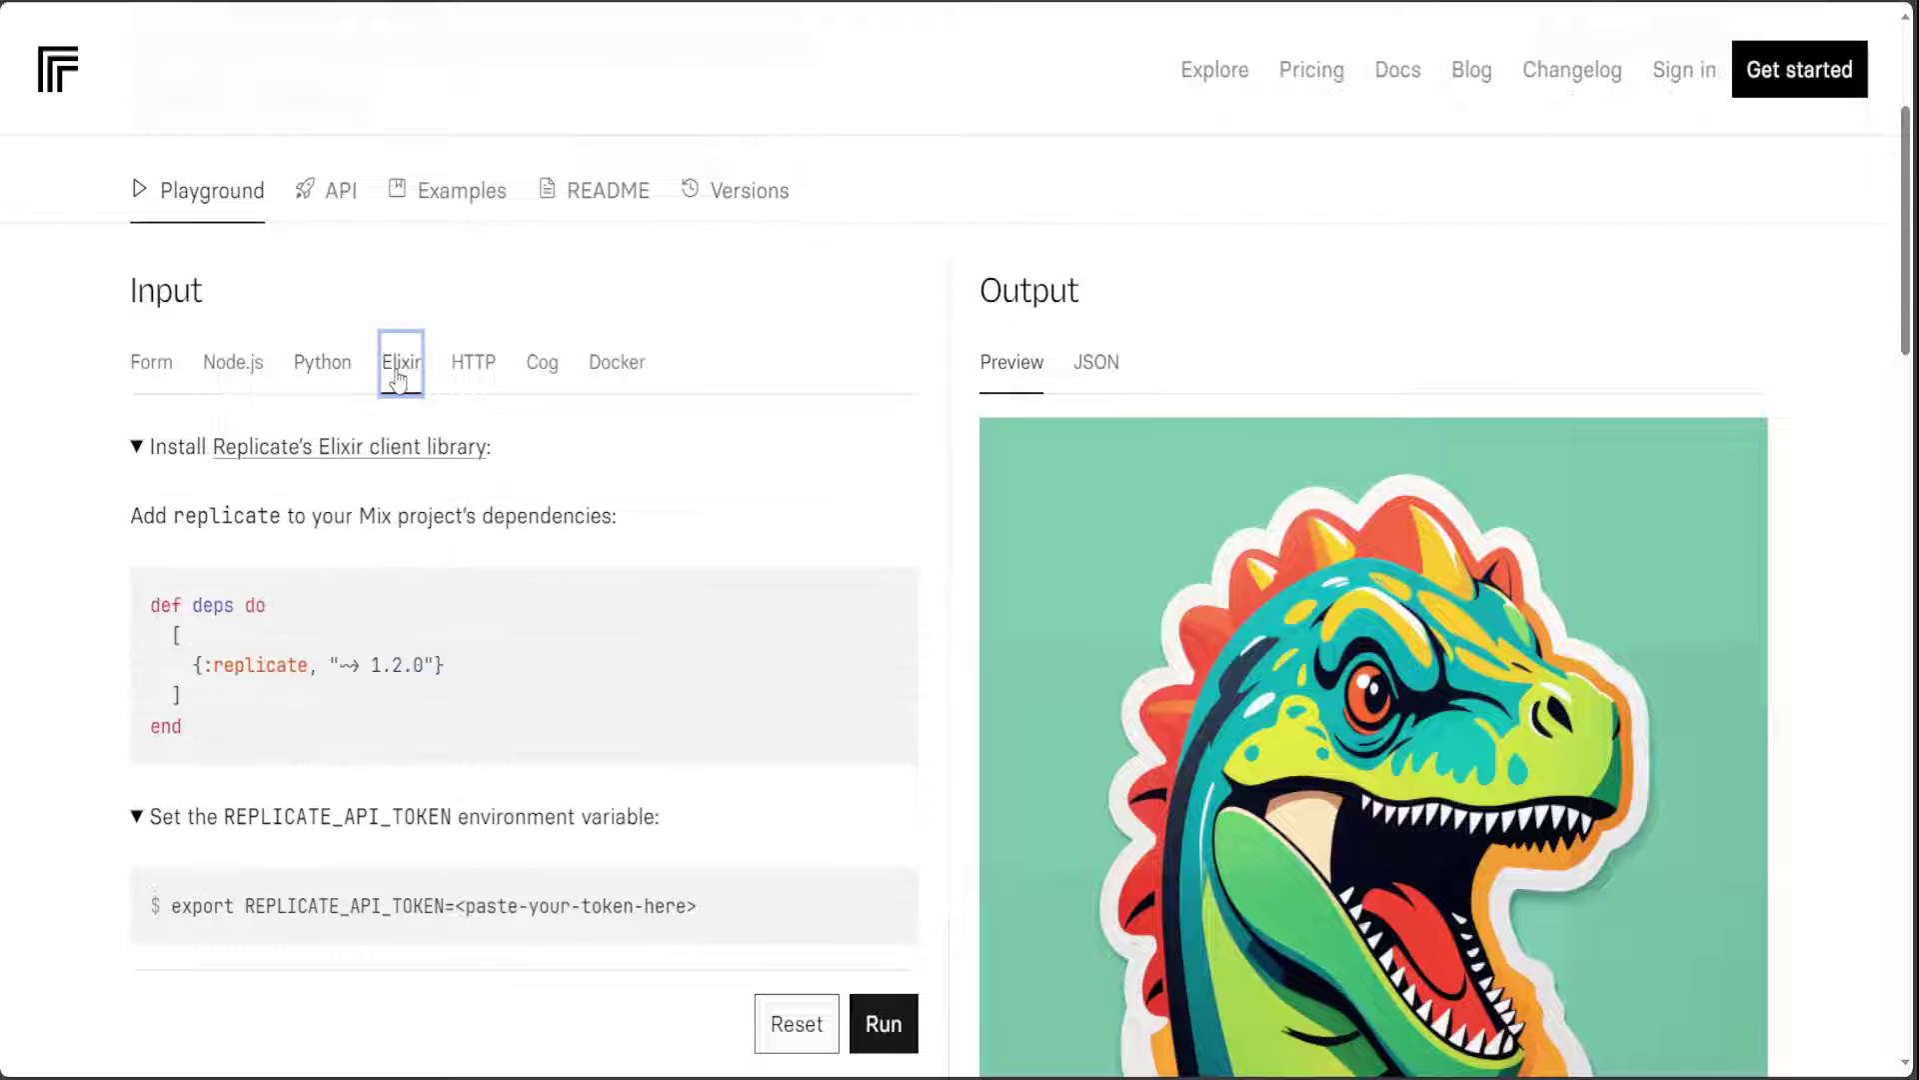
click(473, 370)
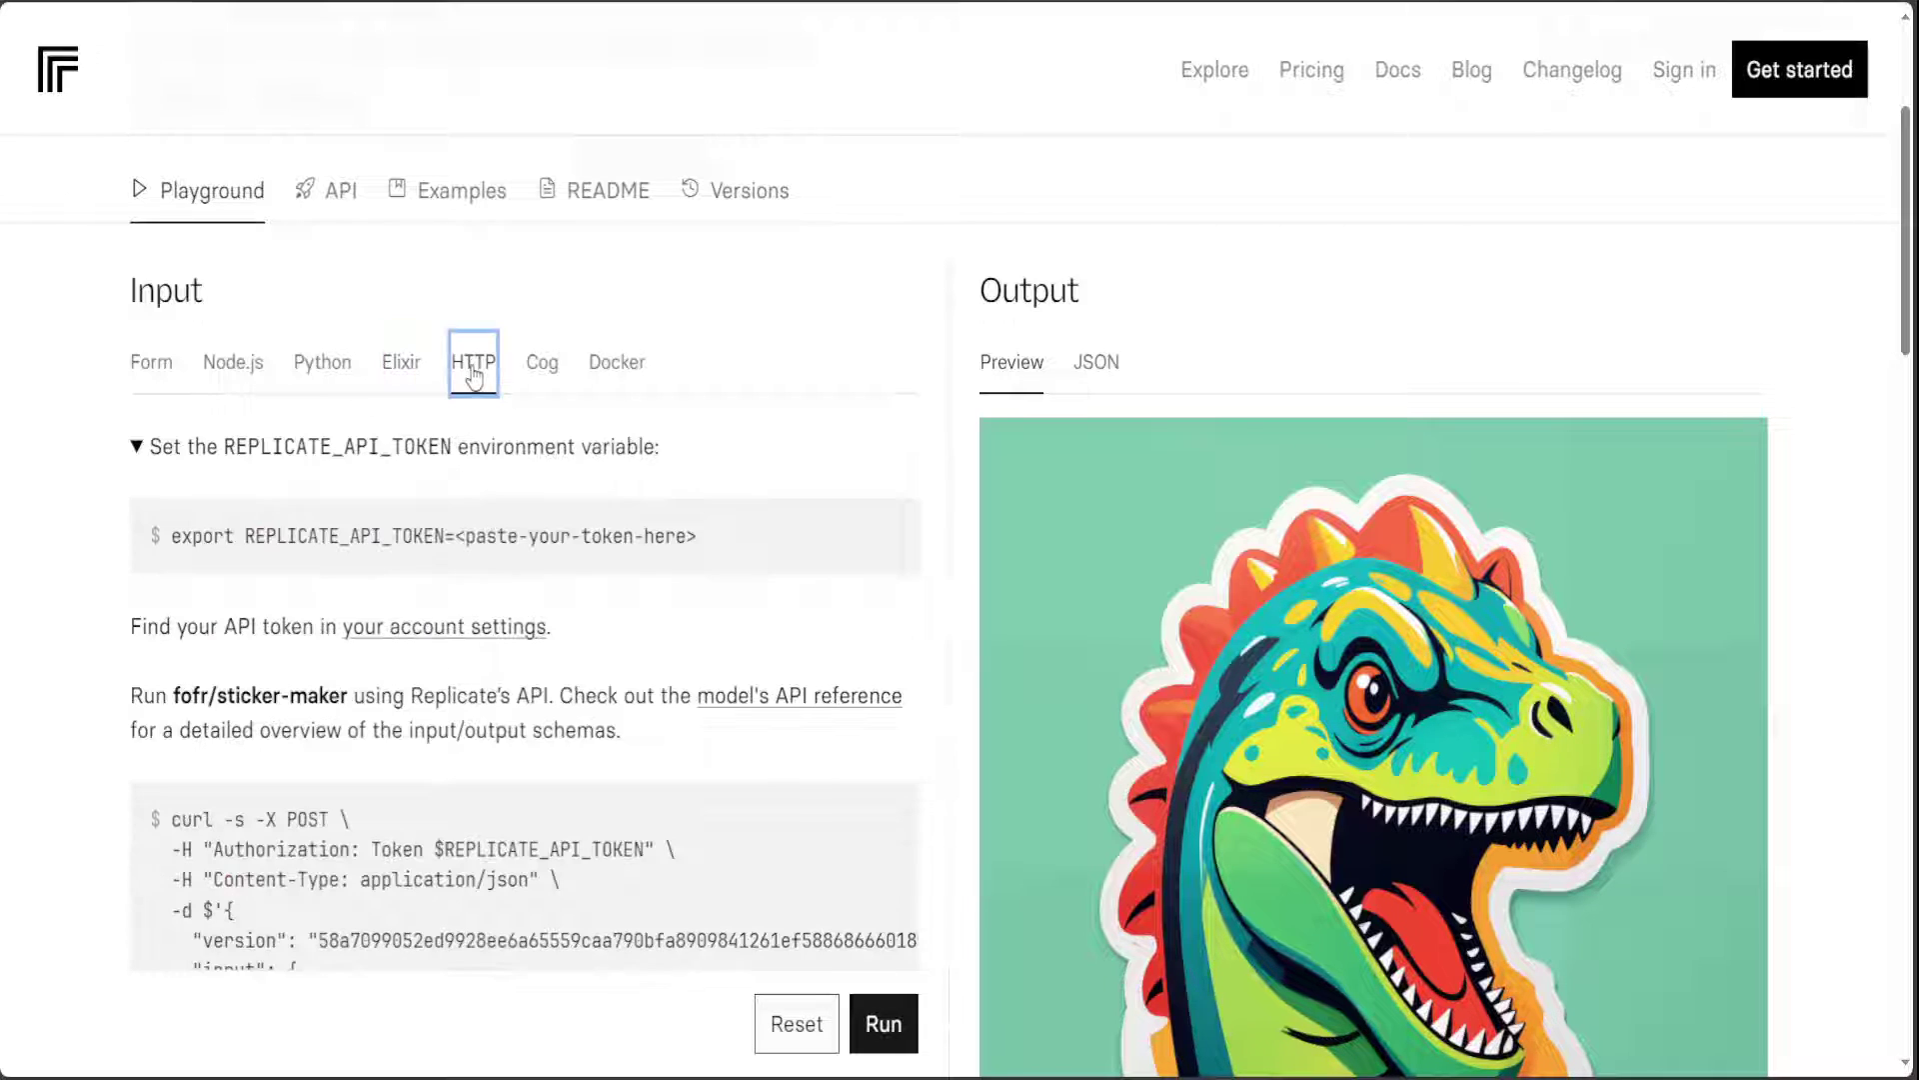
click(537, 369)
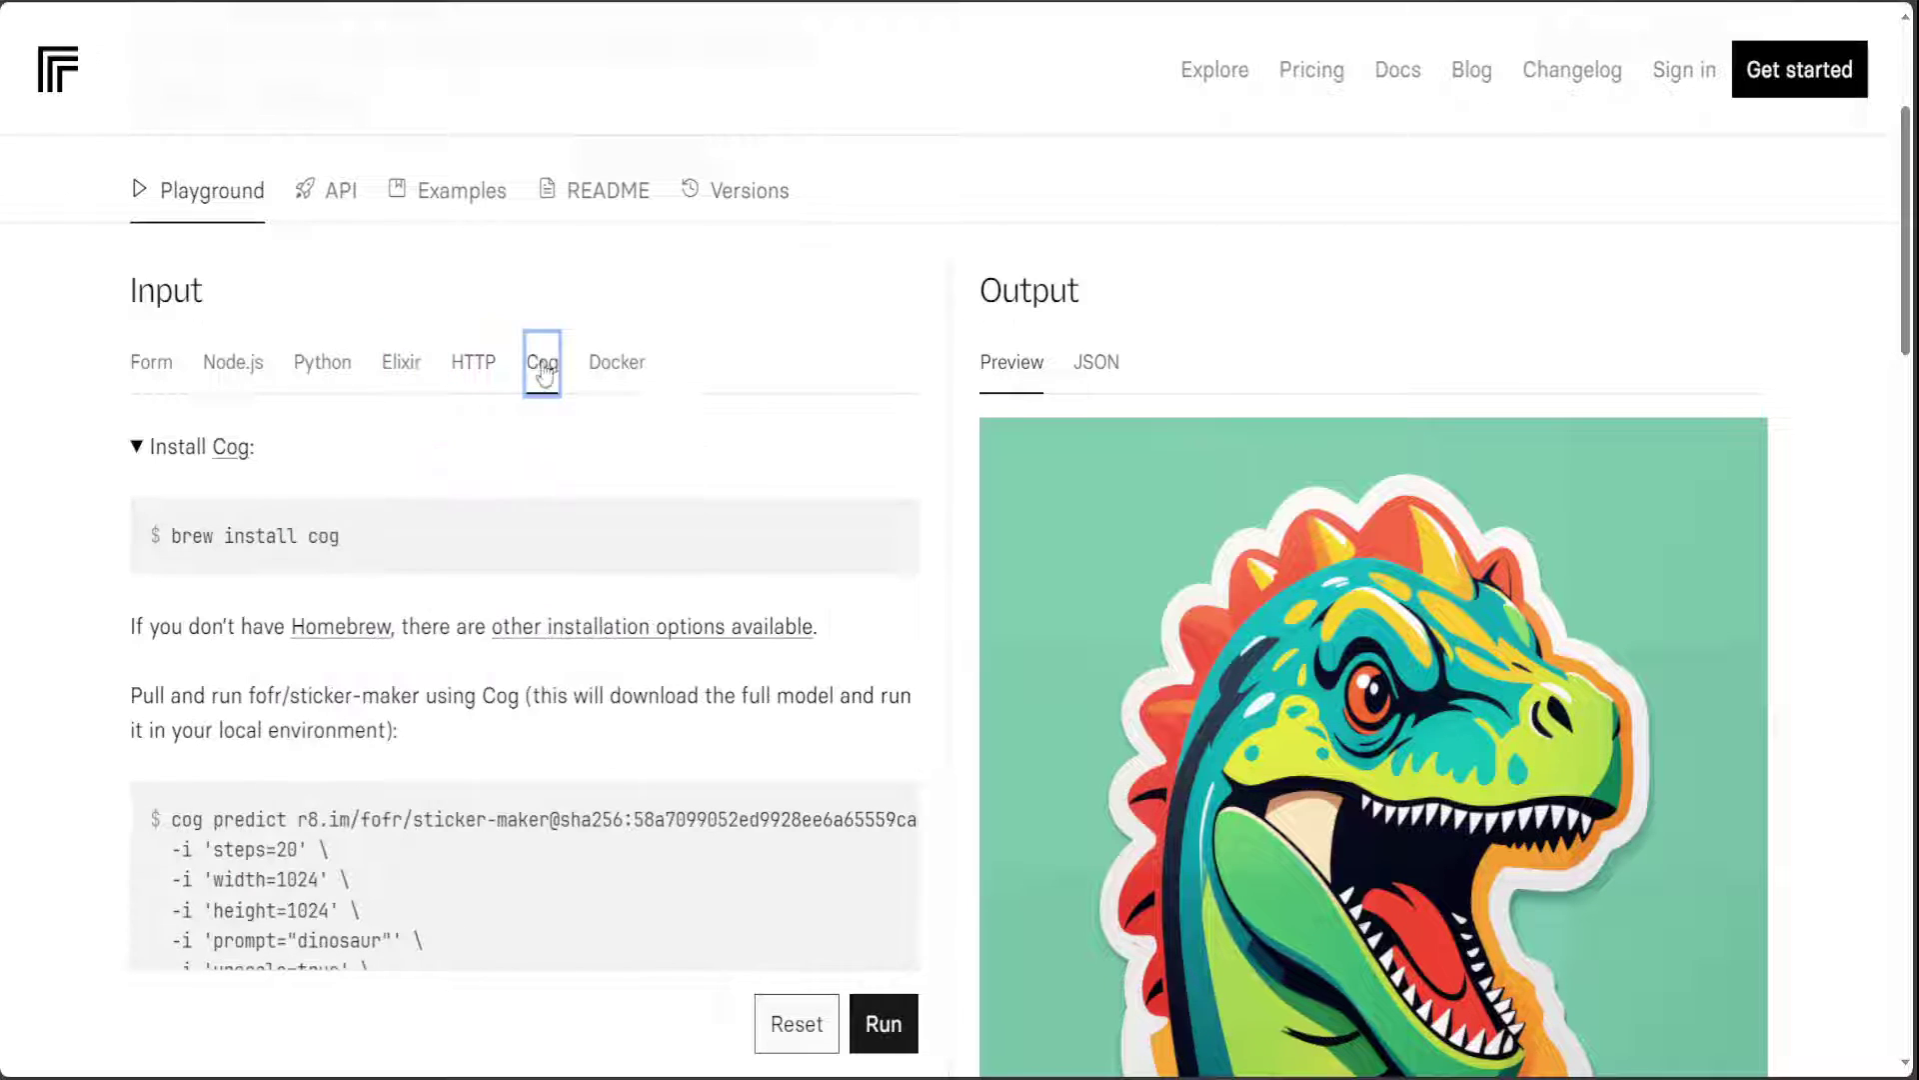
click(630, 375)
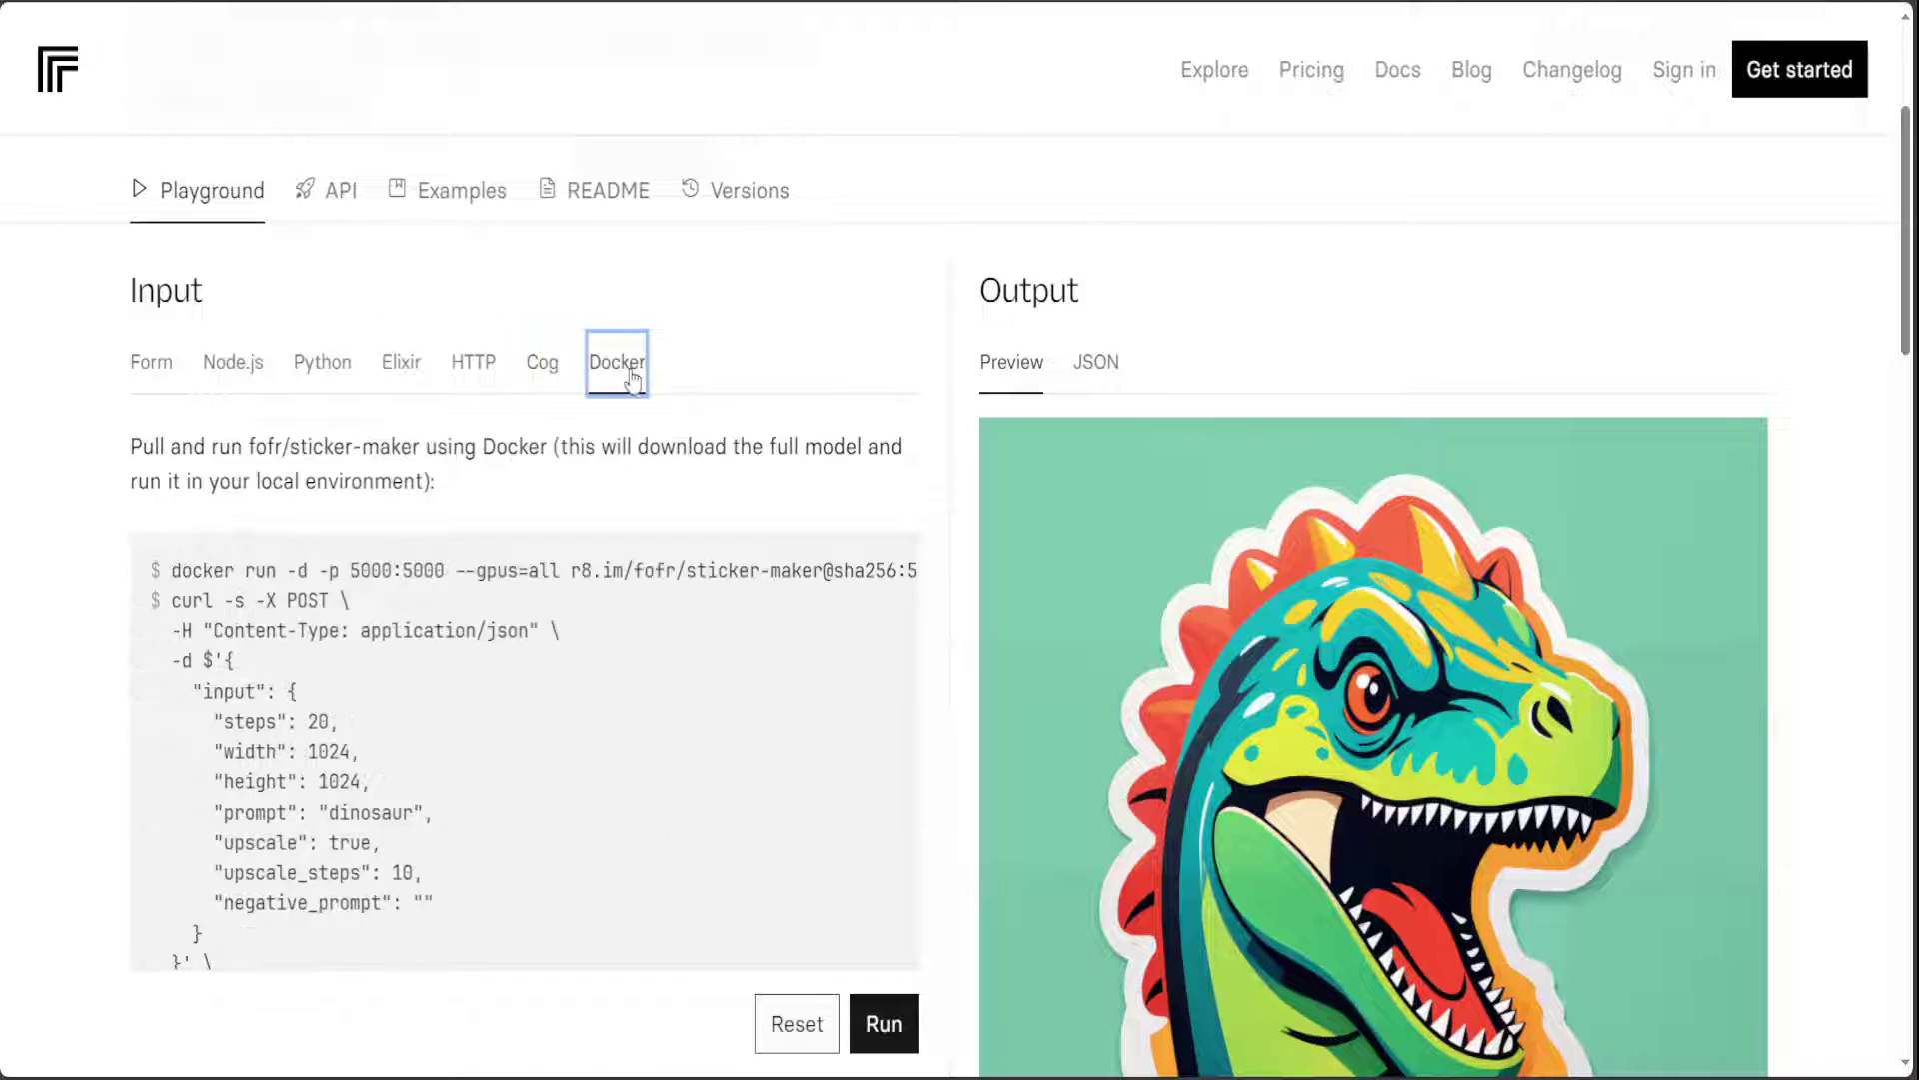
click(220, 372)
click(157, 372)
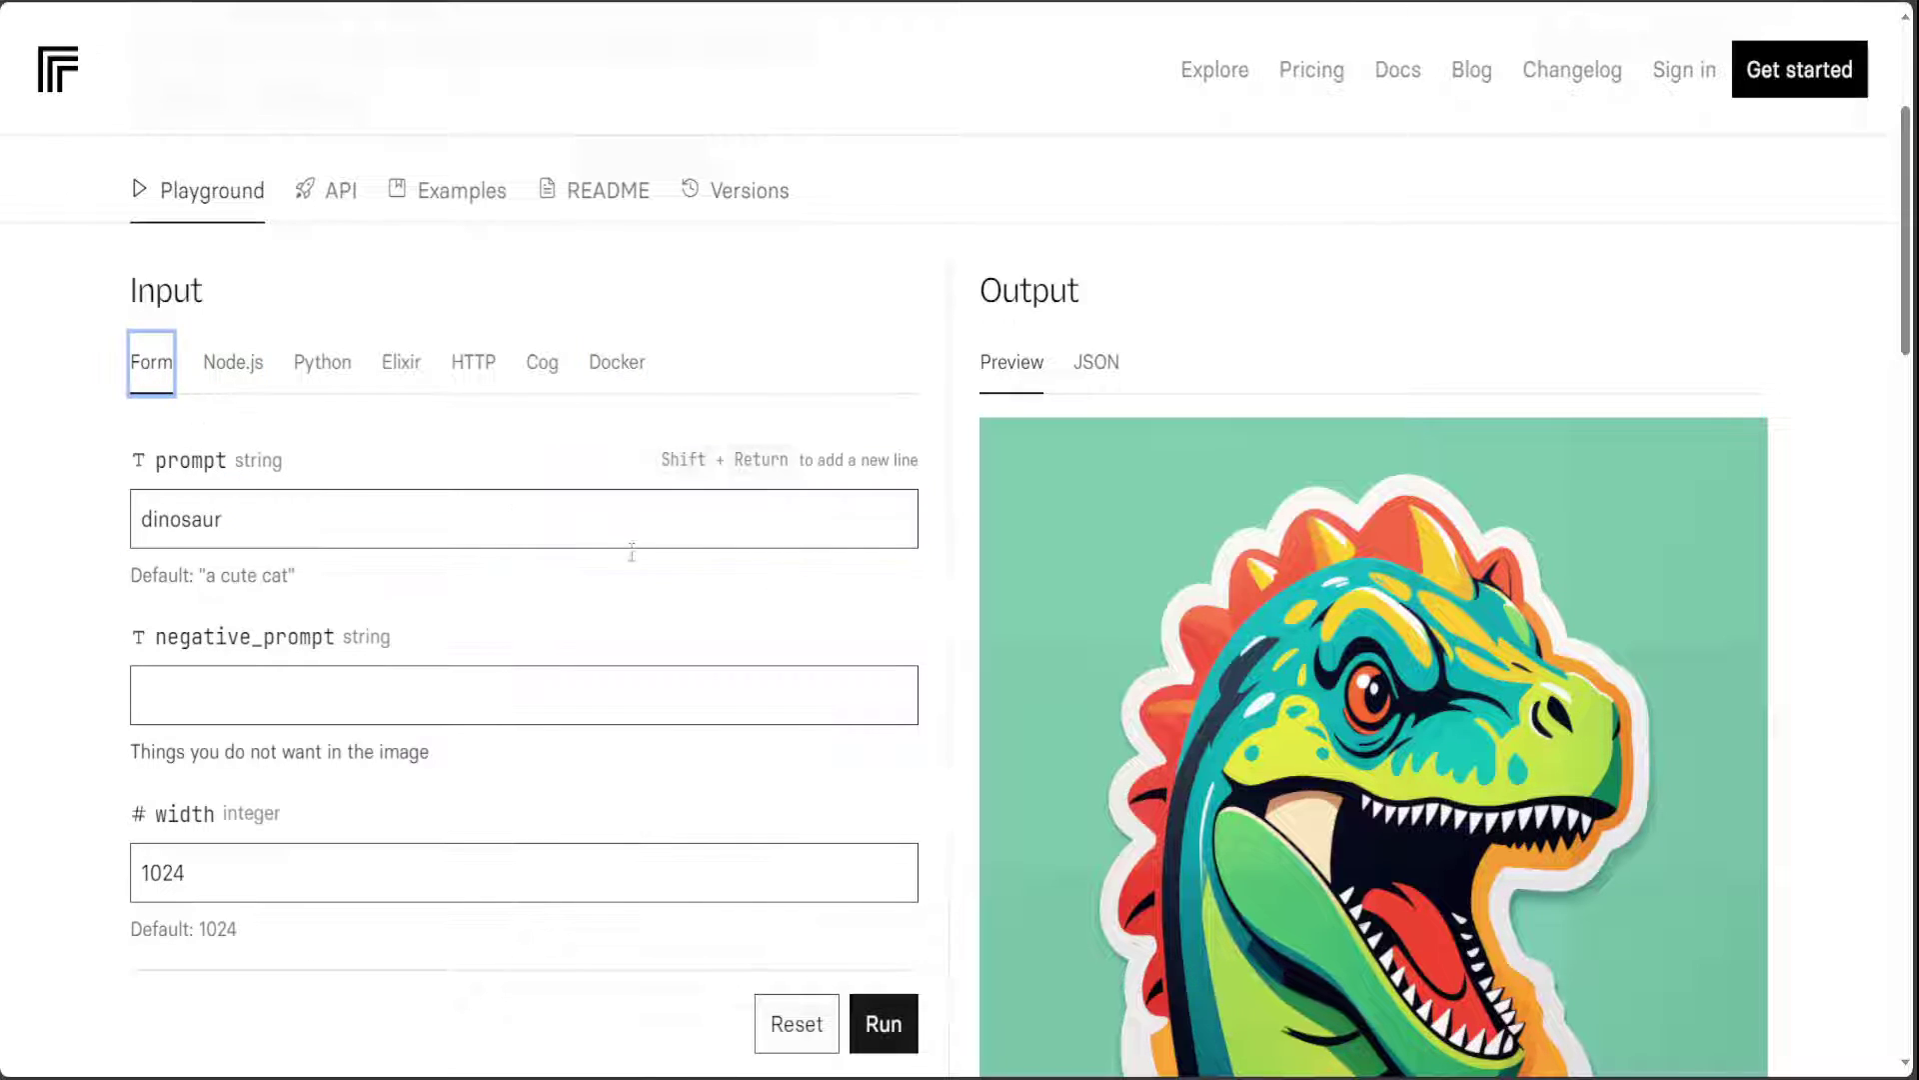
- Replace the 'dinosaur' prompt with a celebrity's name, run the model, and view the resulting sticker
drag(241, 517, 77, 514)
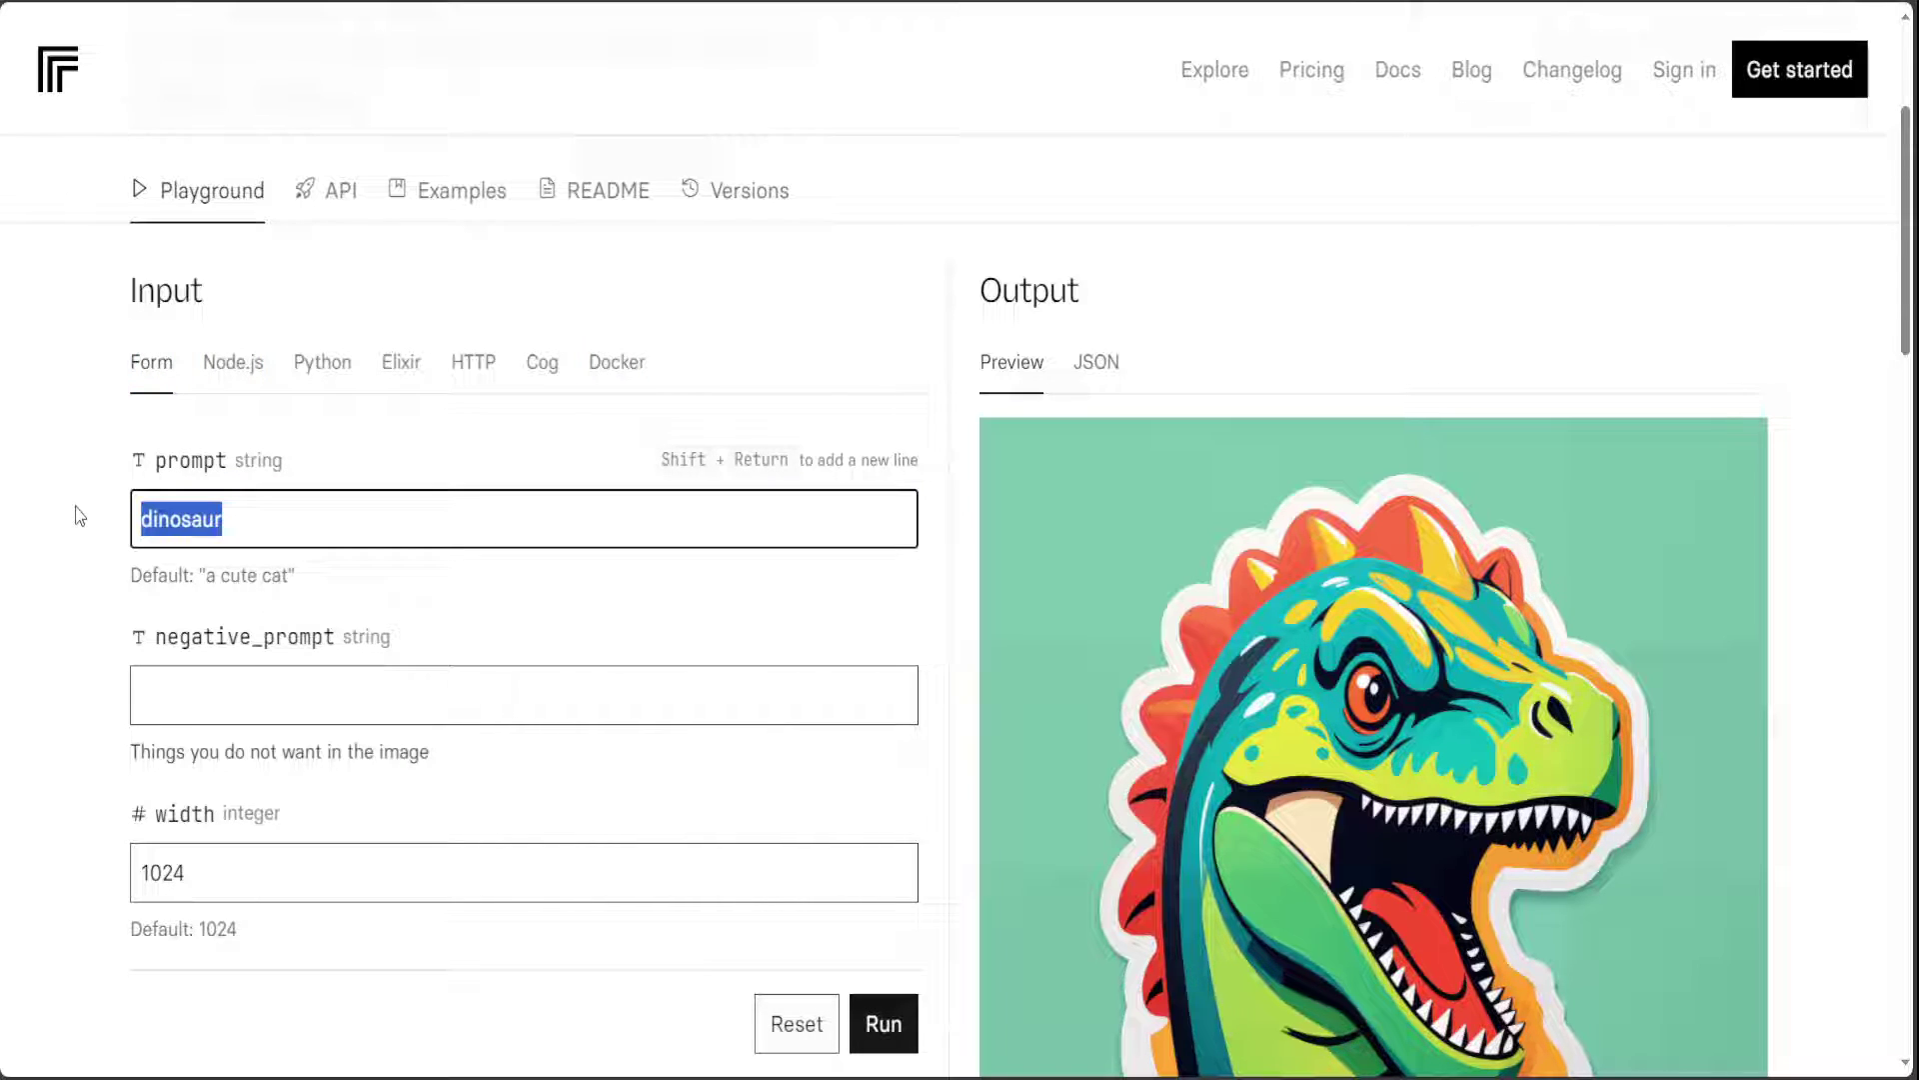
text(Kim)
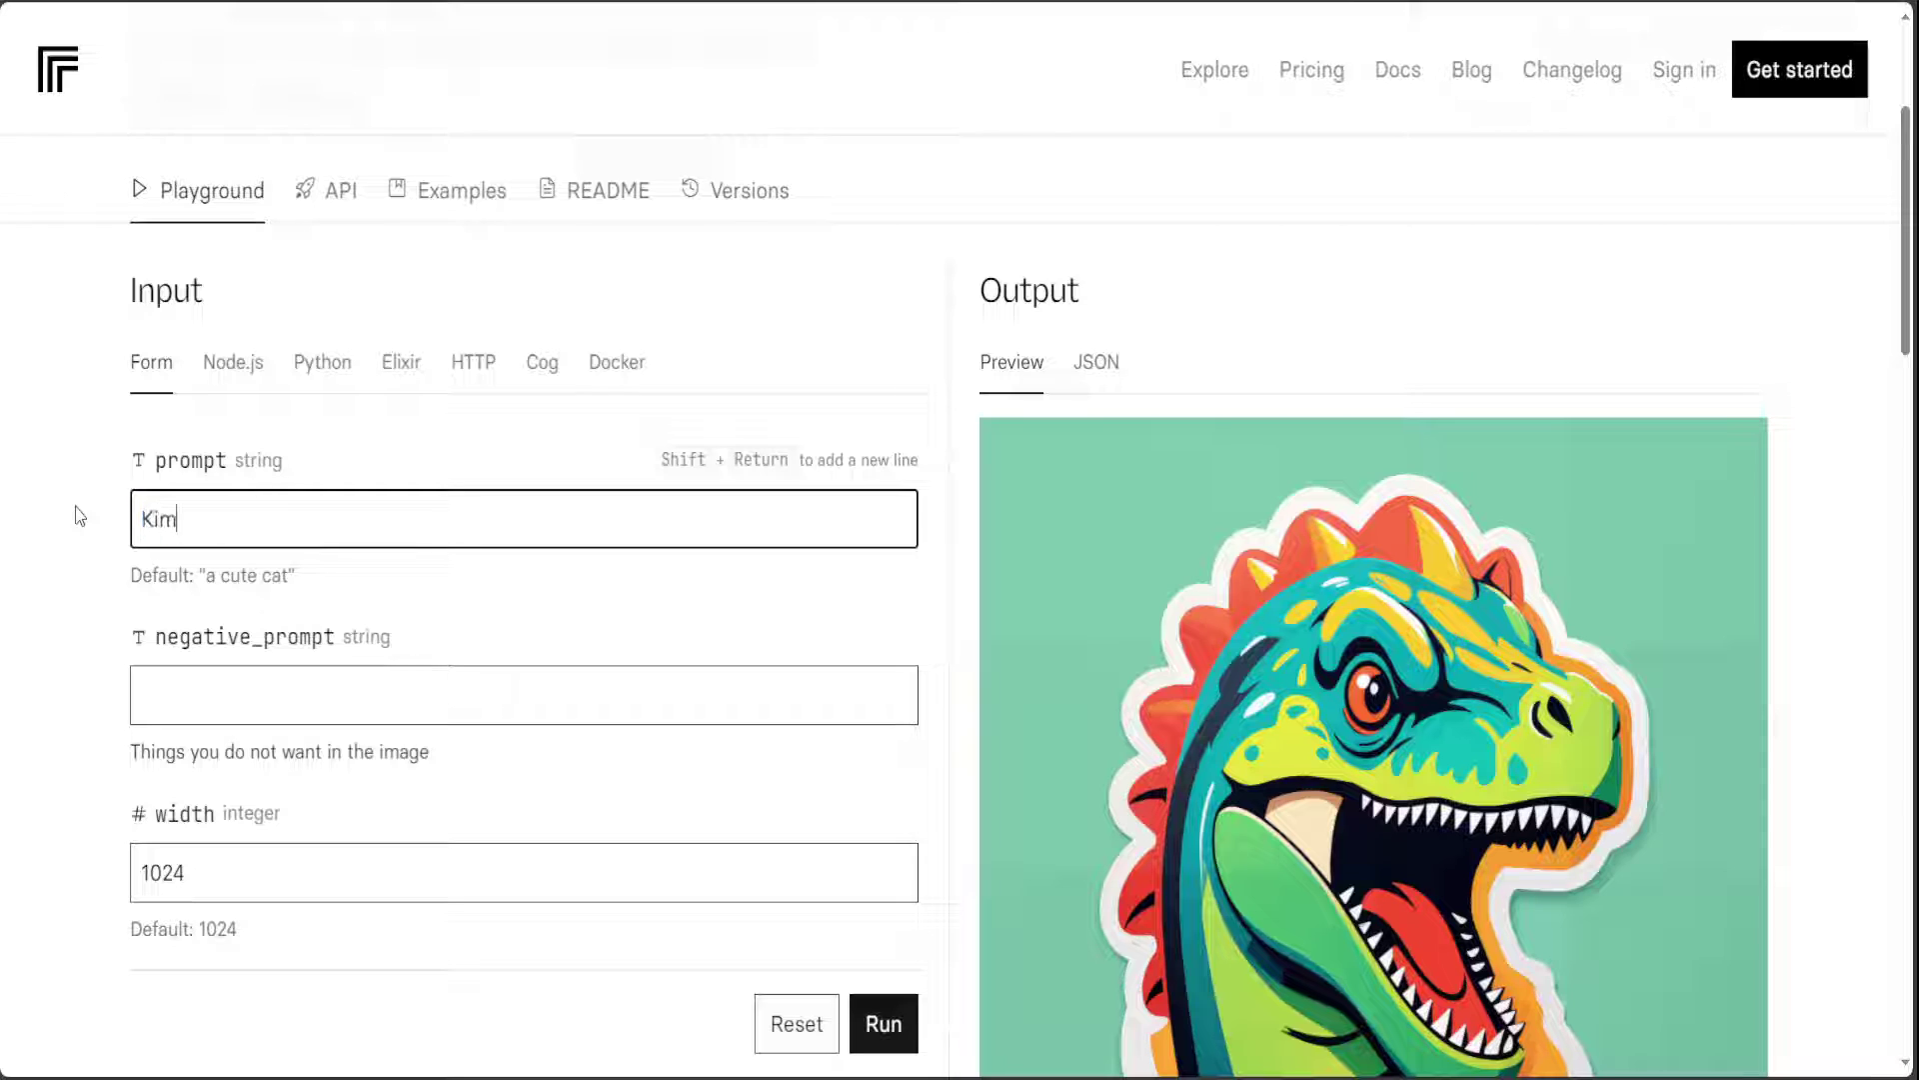
text( Kardashian)
key(Return)
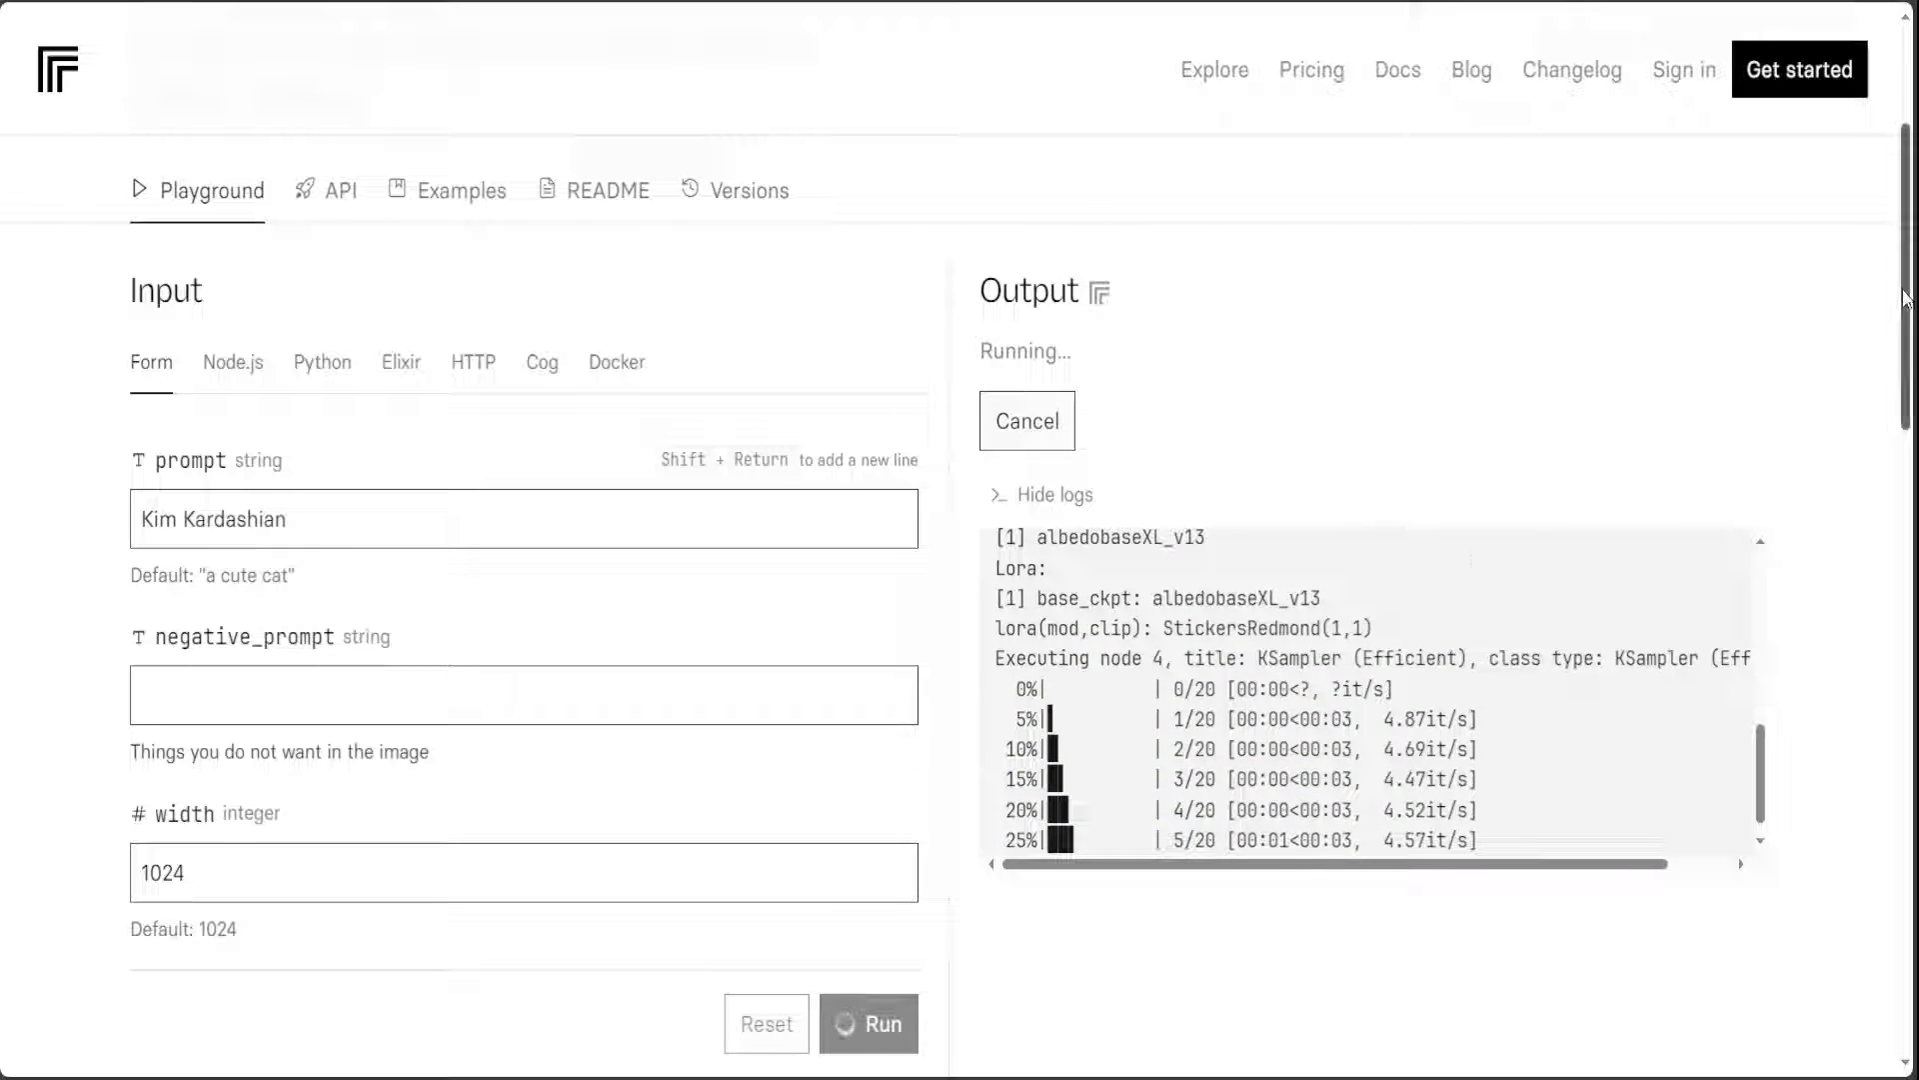
scroll(1908, 320, down, 1)
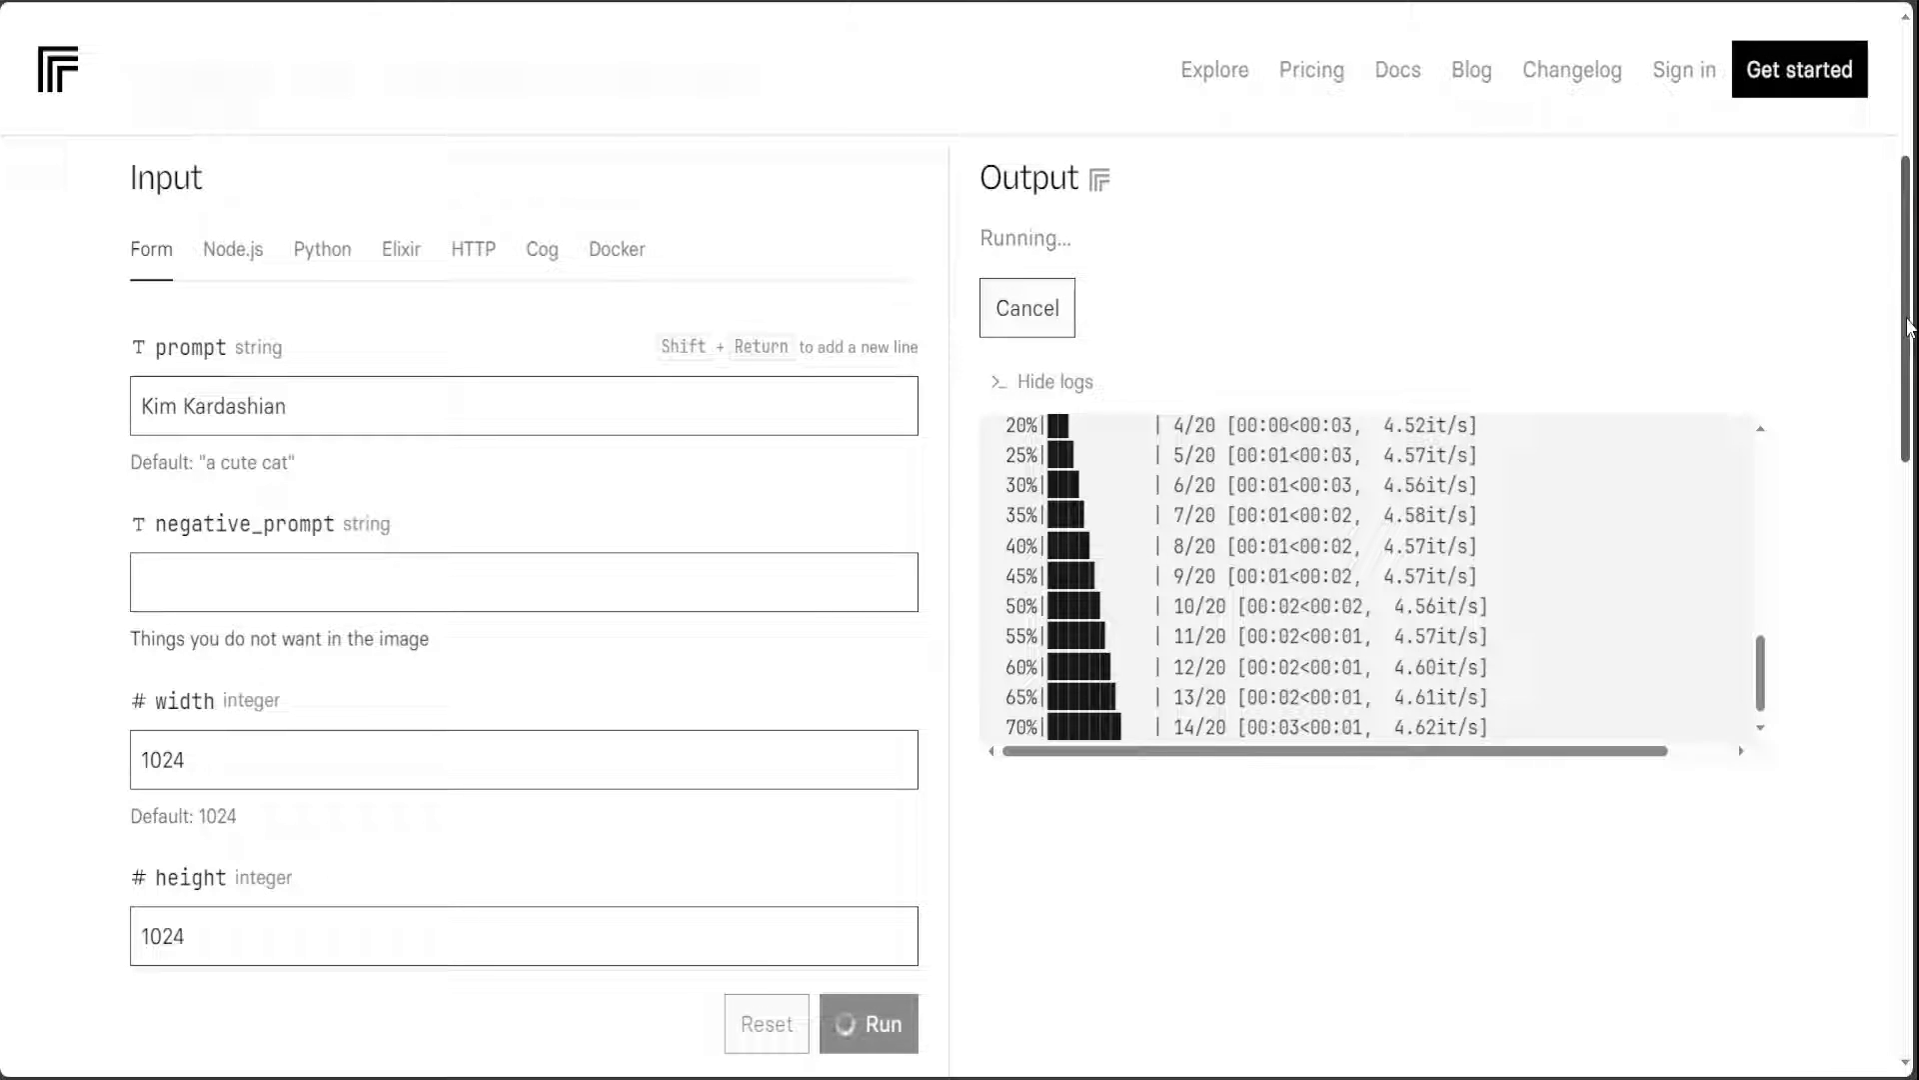
drag(1907, 325, 1910, 365)
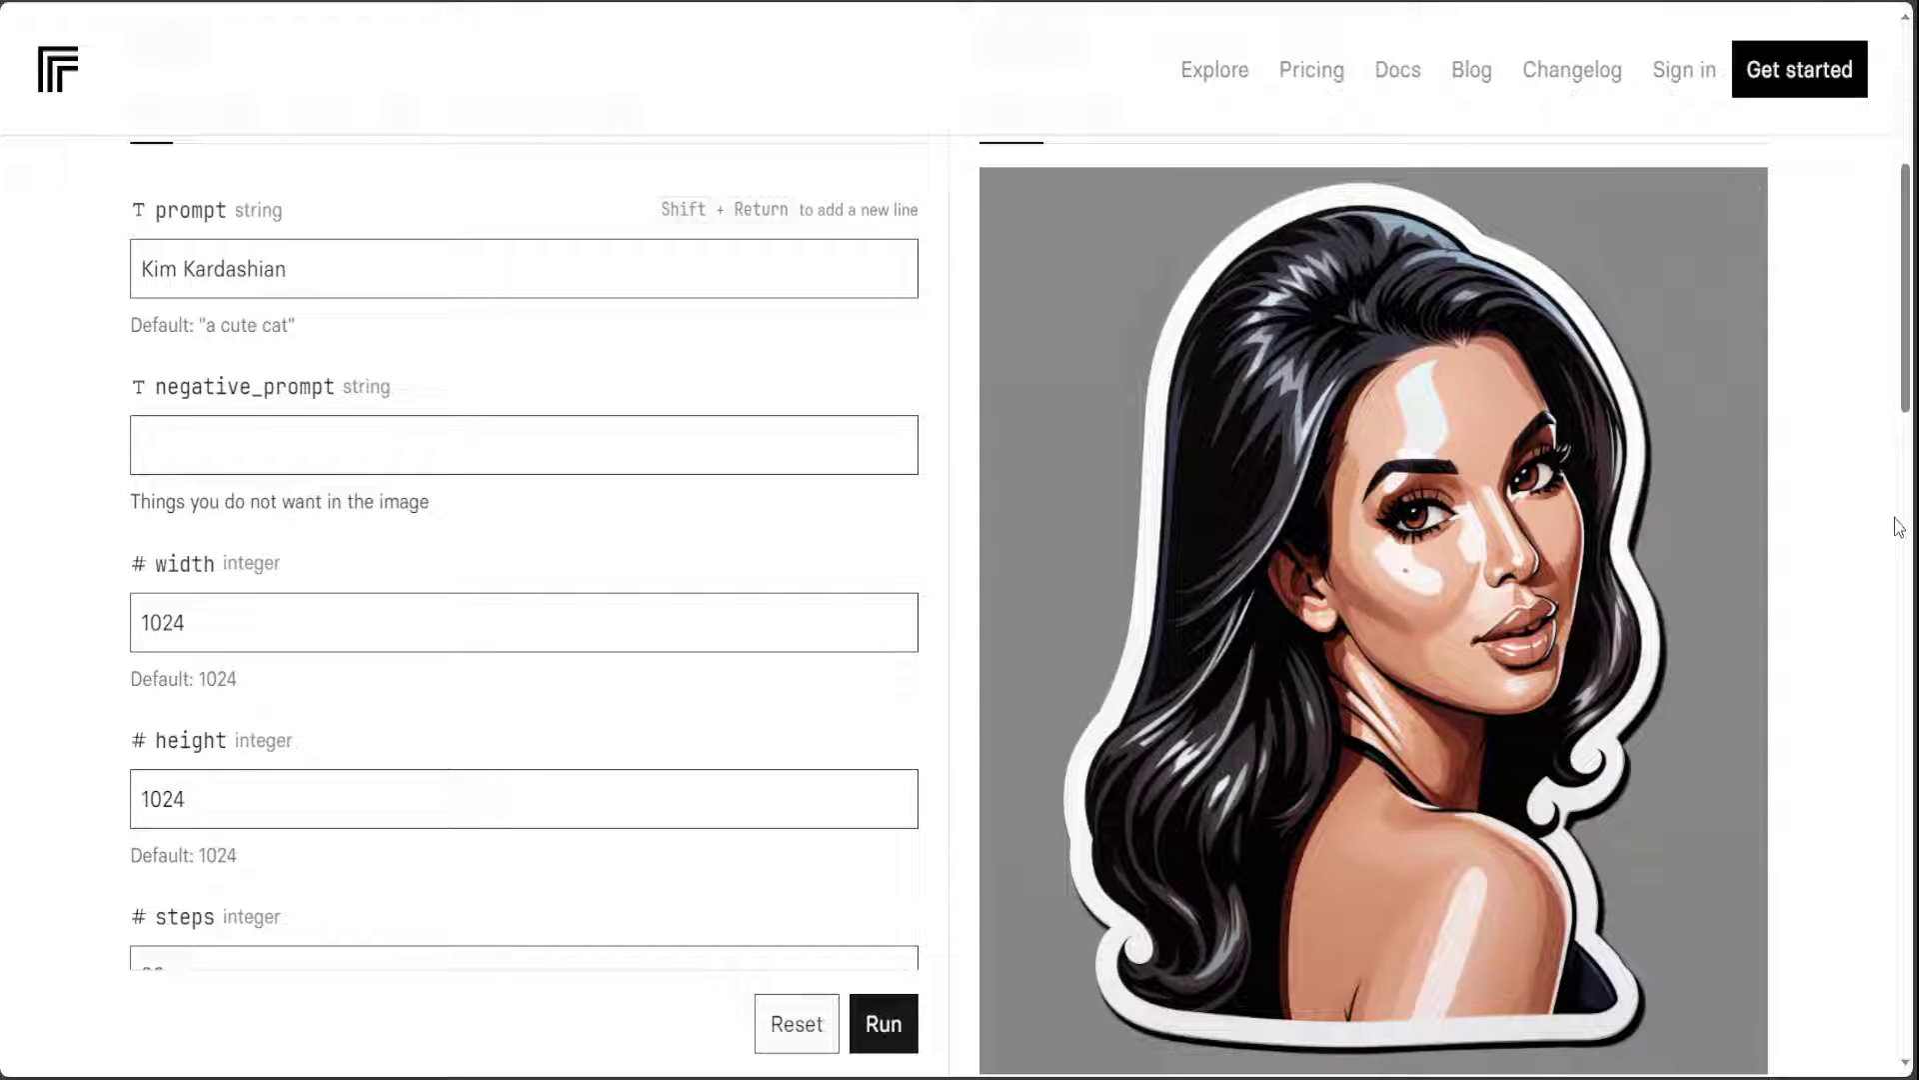
drag(1911, 258, 1913, 183)
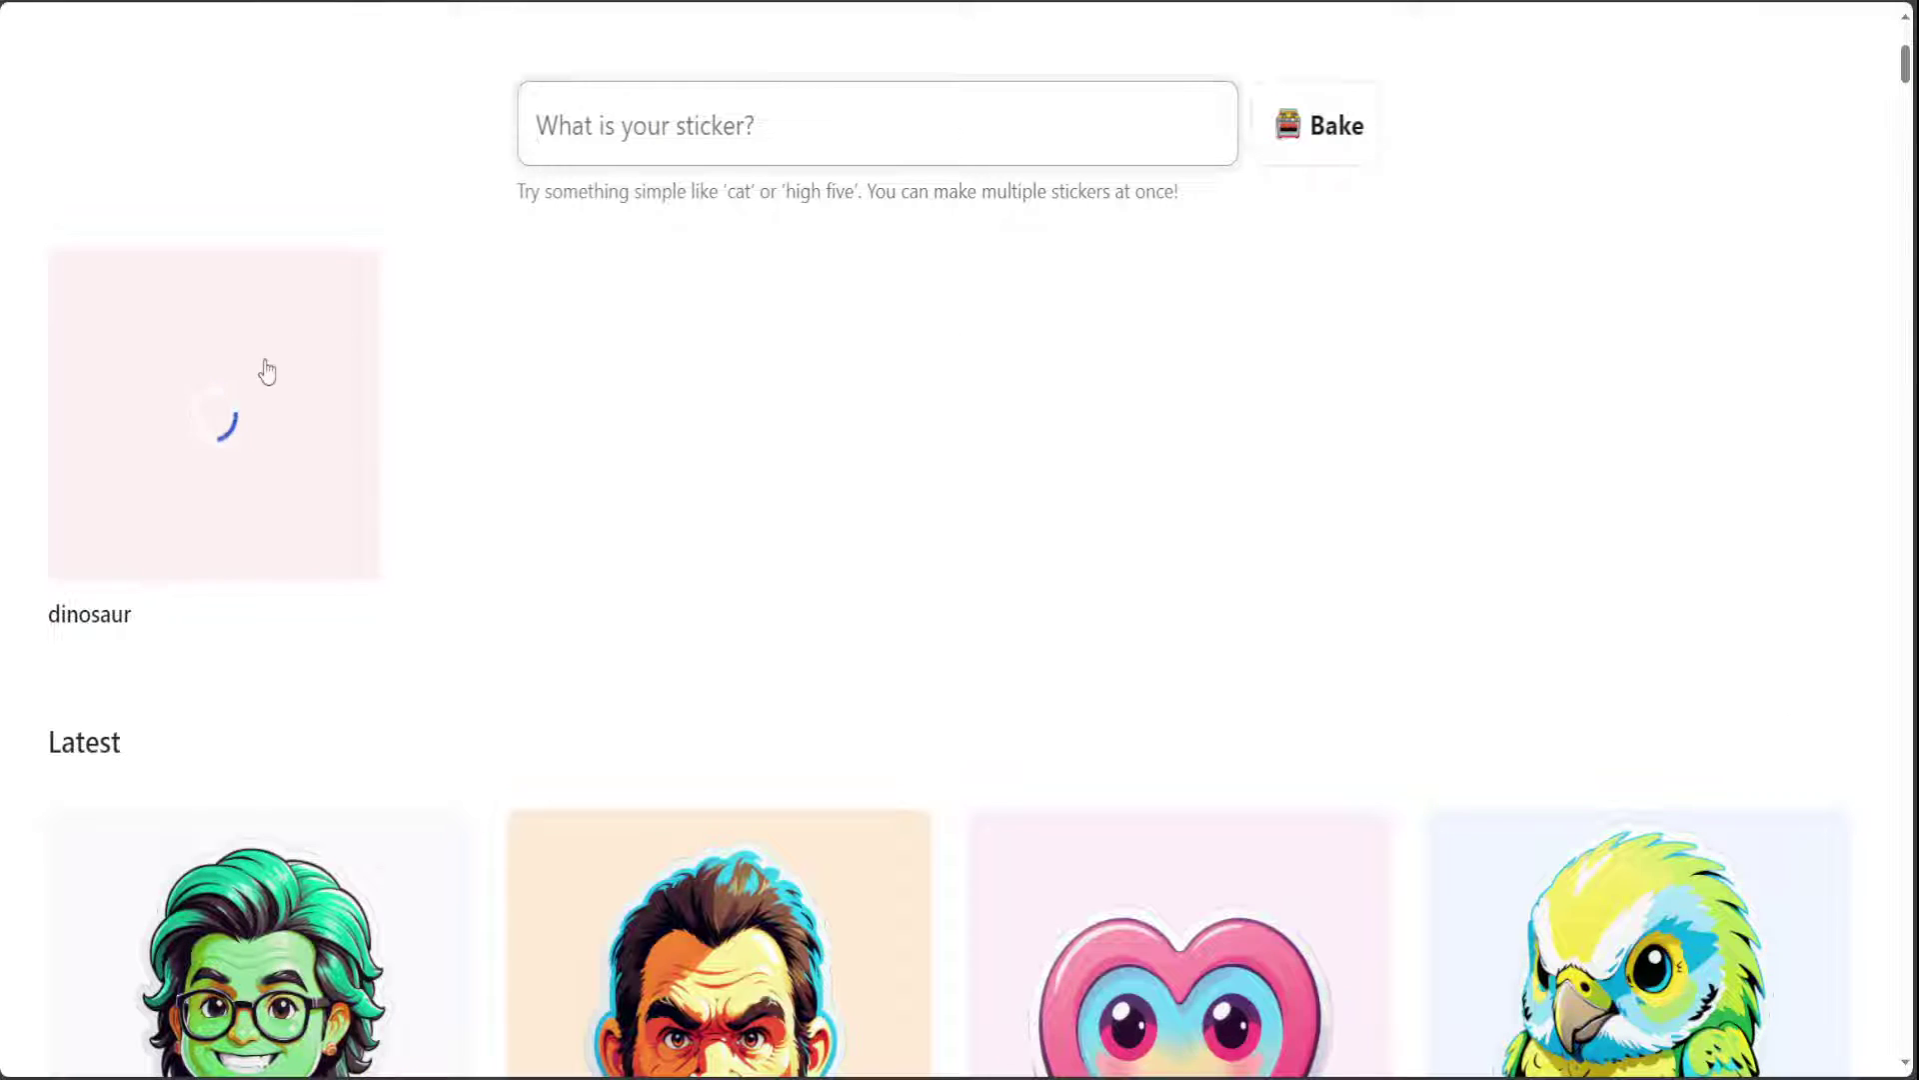
- Focus StickerBaker's sticker prompt field and scroll back to the top of the page
click(540, 125)
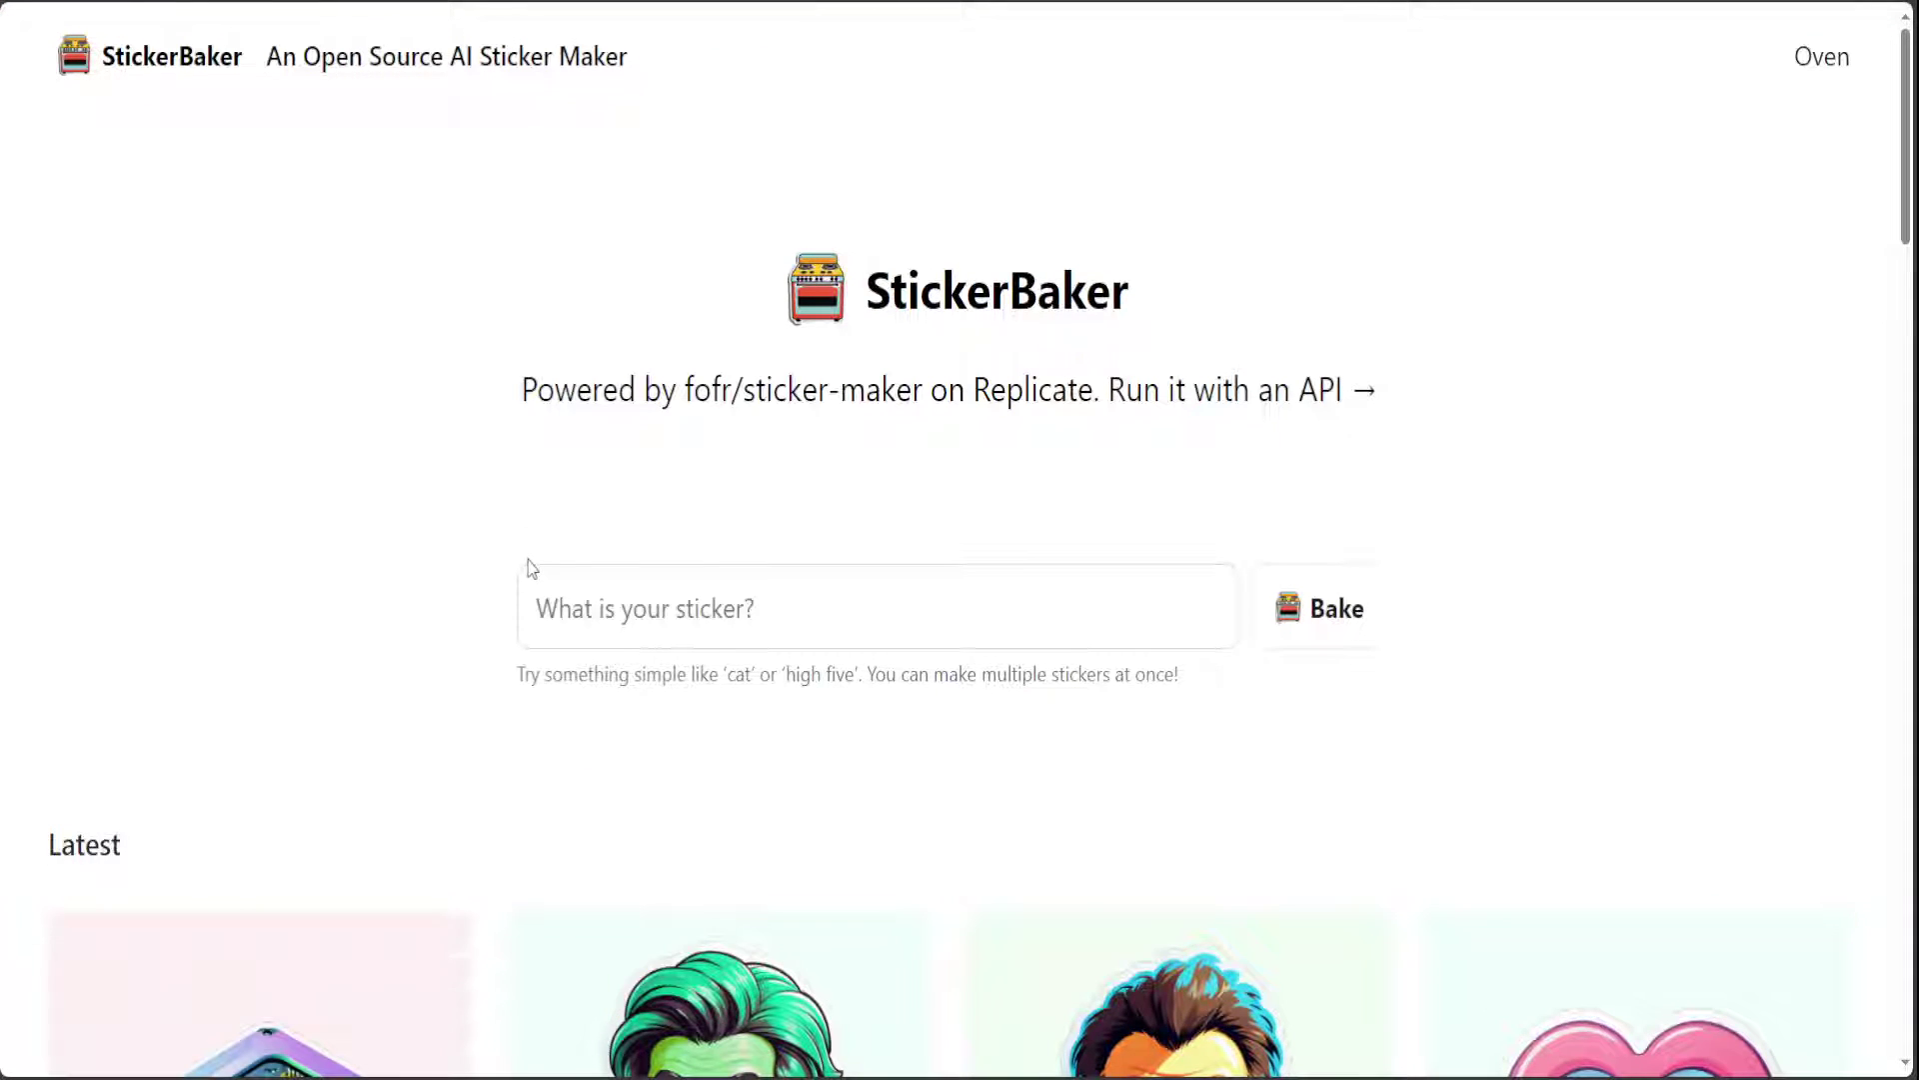
drag(1911, 201, 1909, 40)
- Submit 'dinosaur' again in the 'What is your sticker?' box to bake a second sticker
click(814, 600)
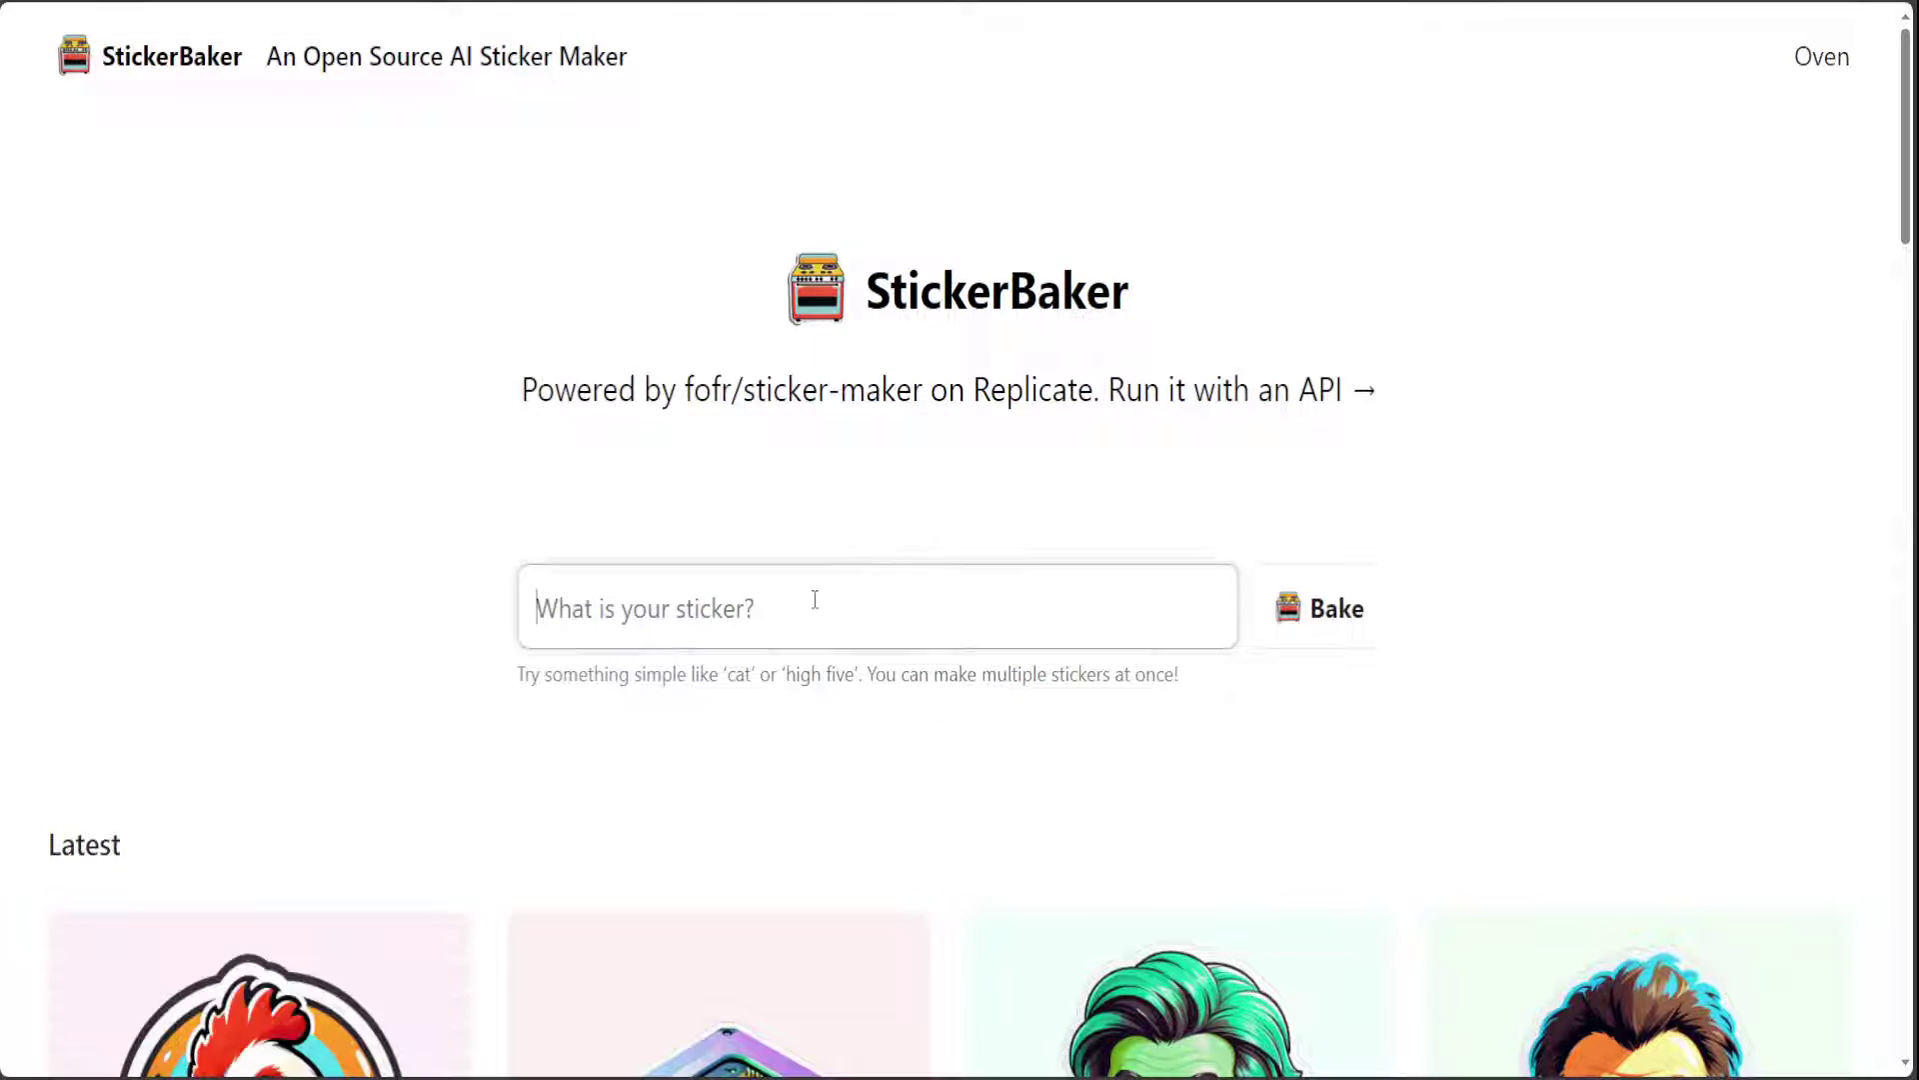
text(d)
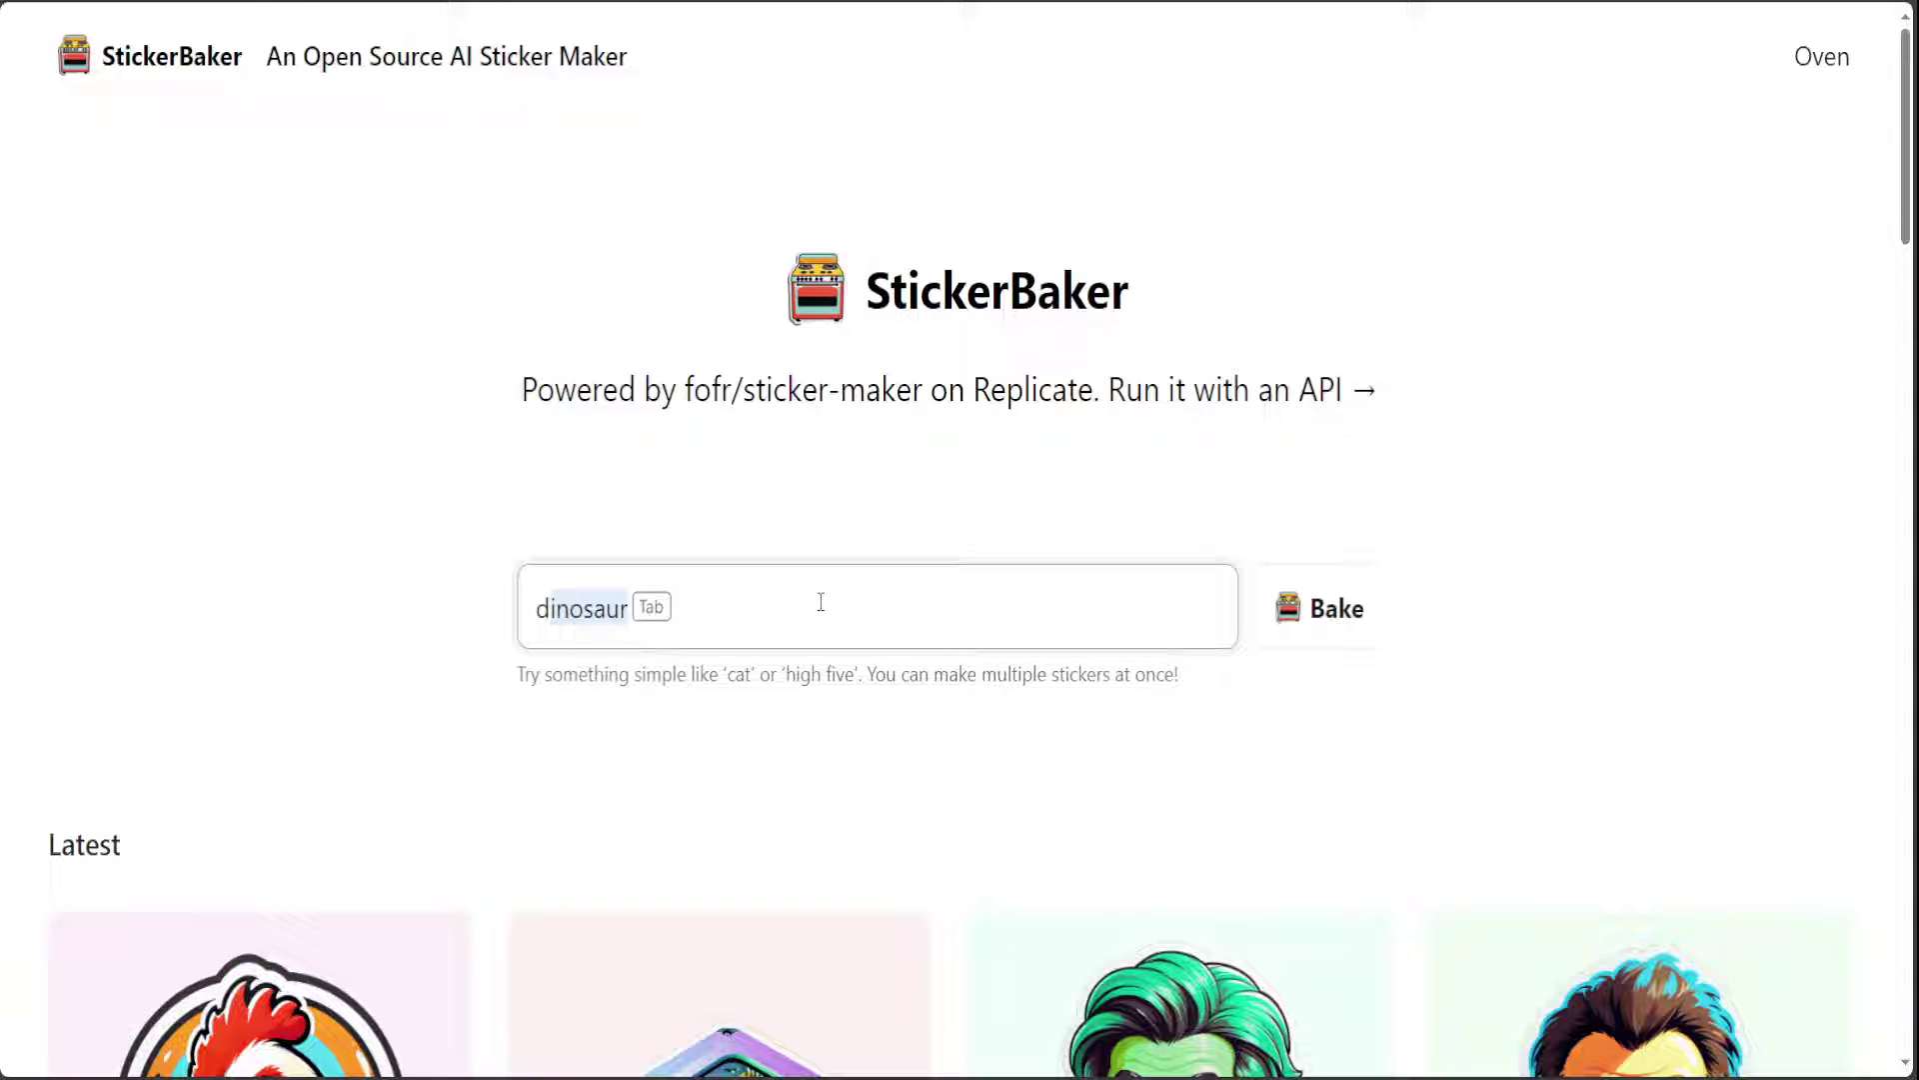
text(inosaur)
key(Return)
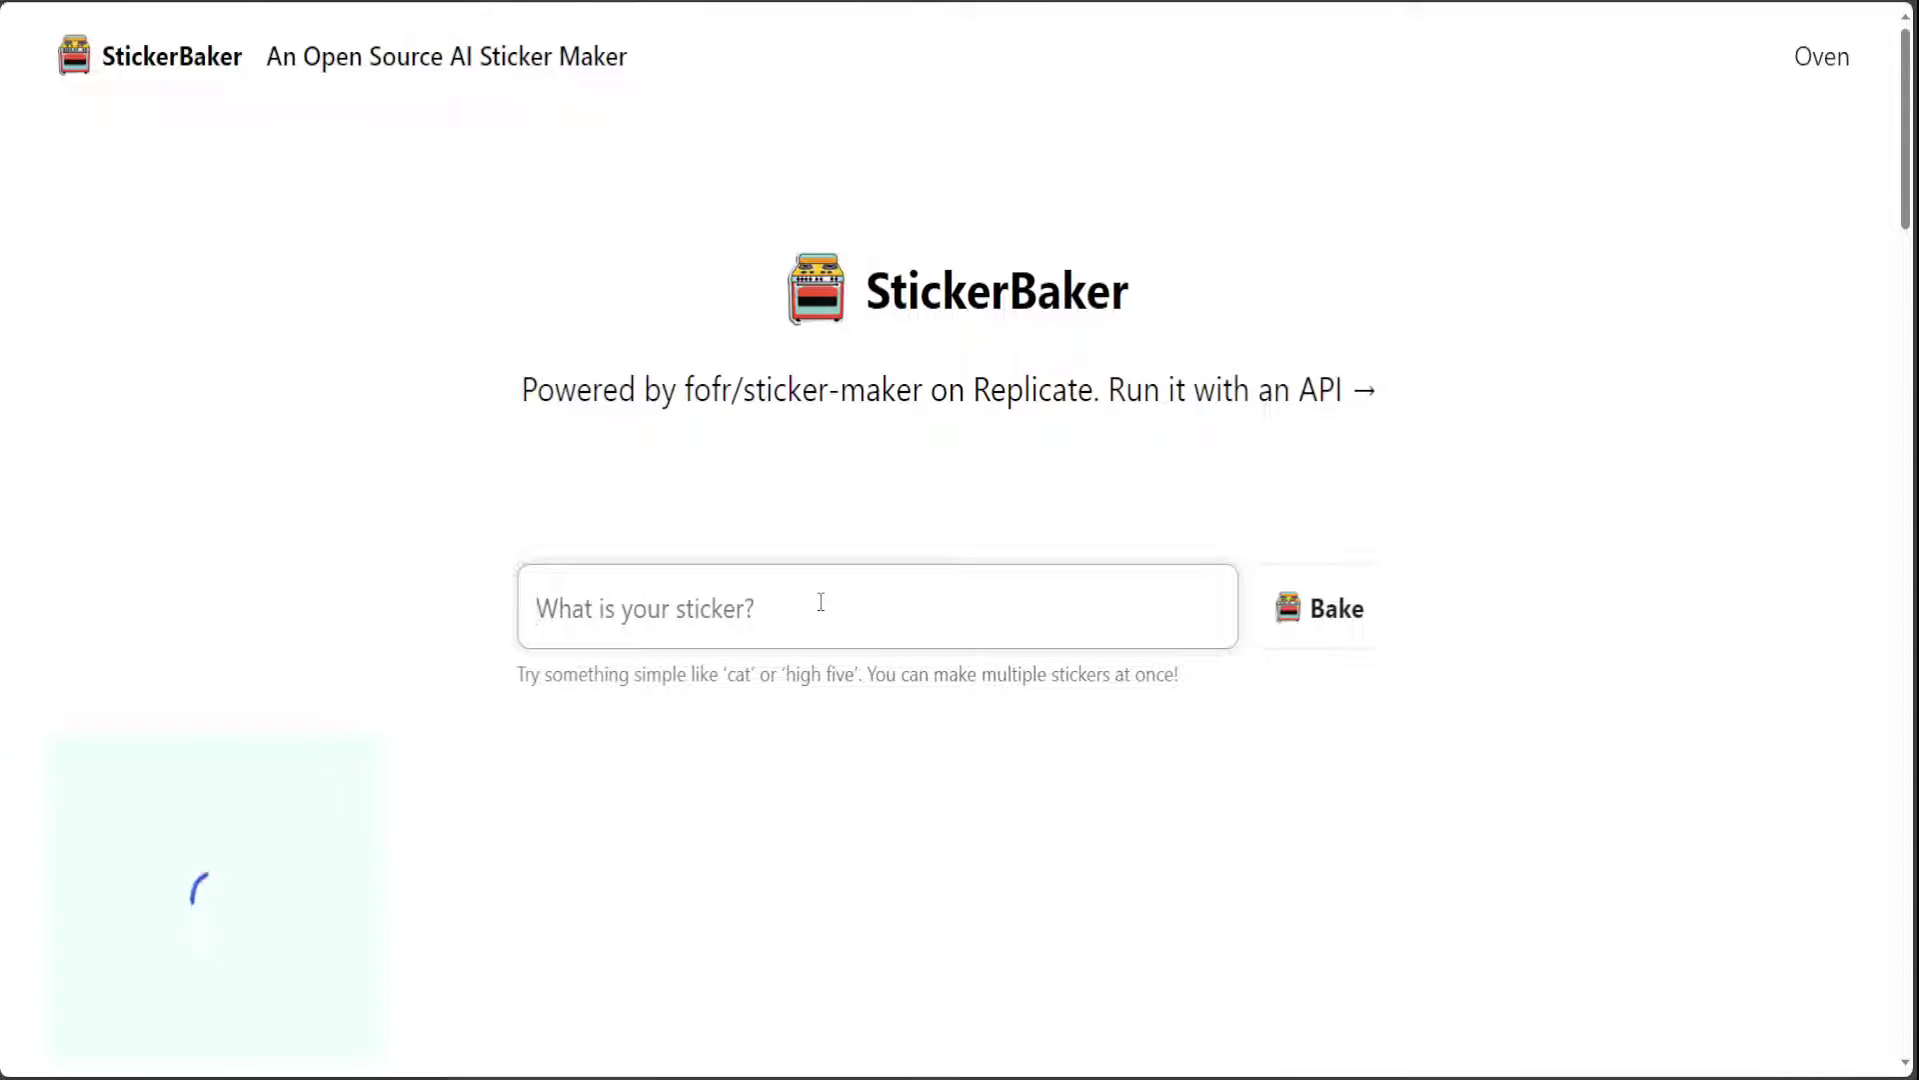
drag(1909, 198, 1912, 233)
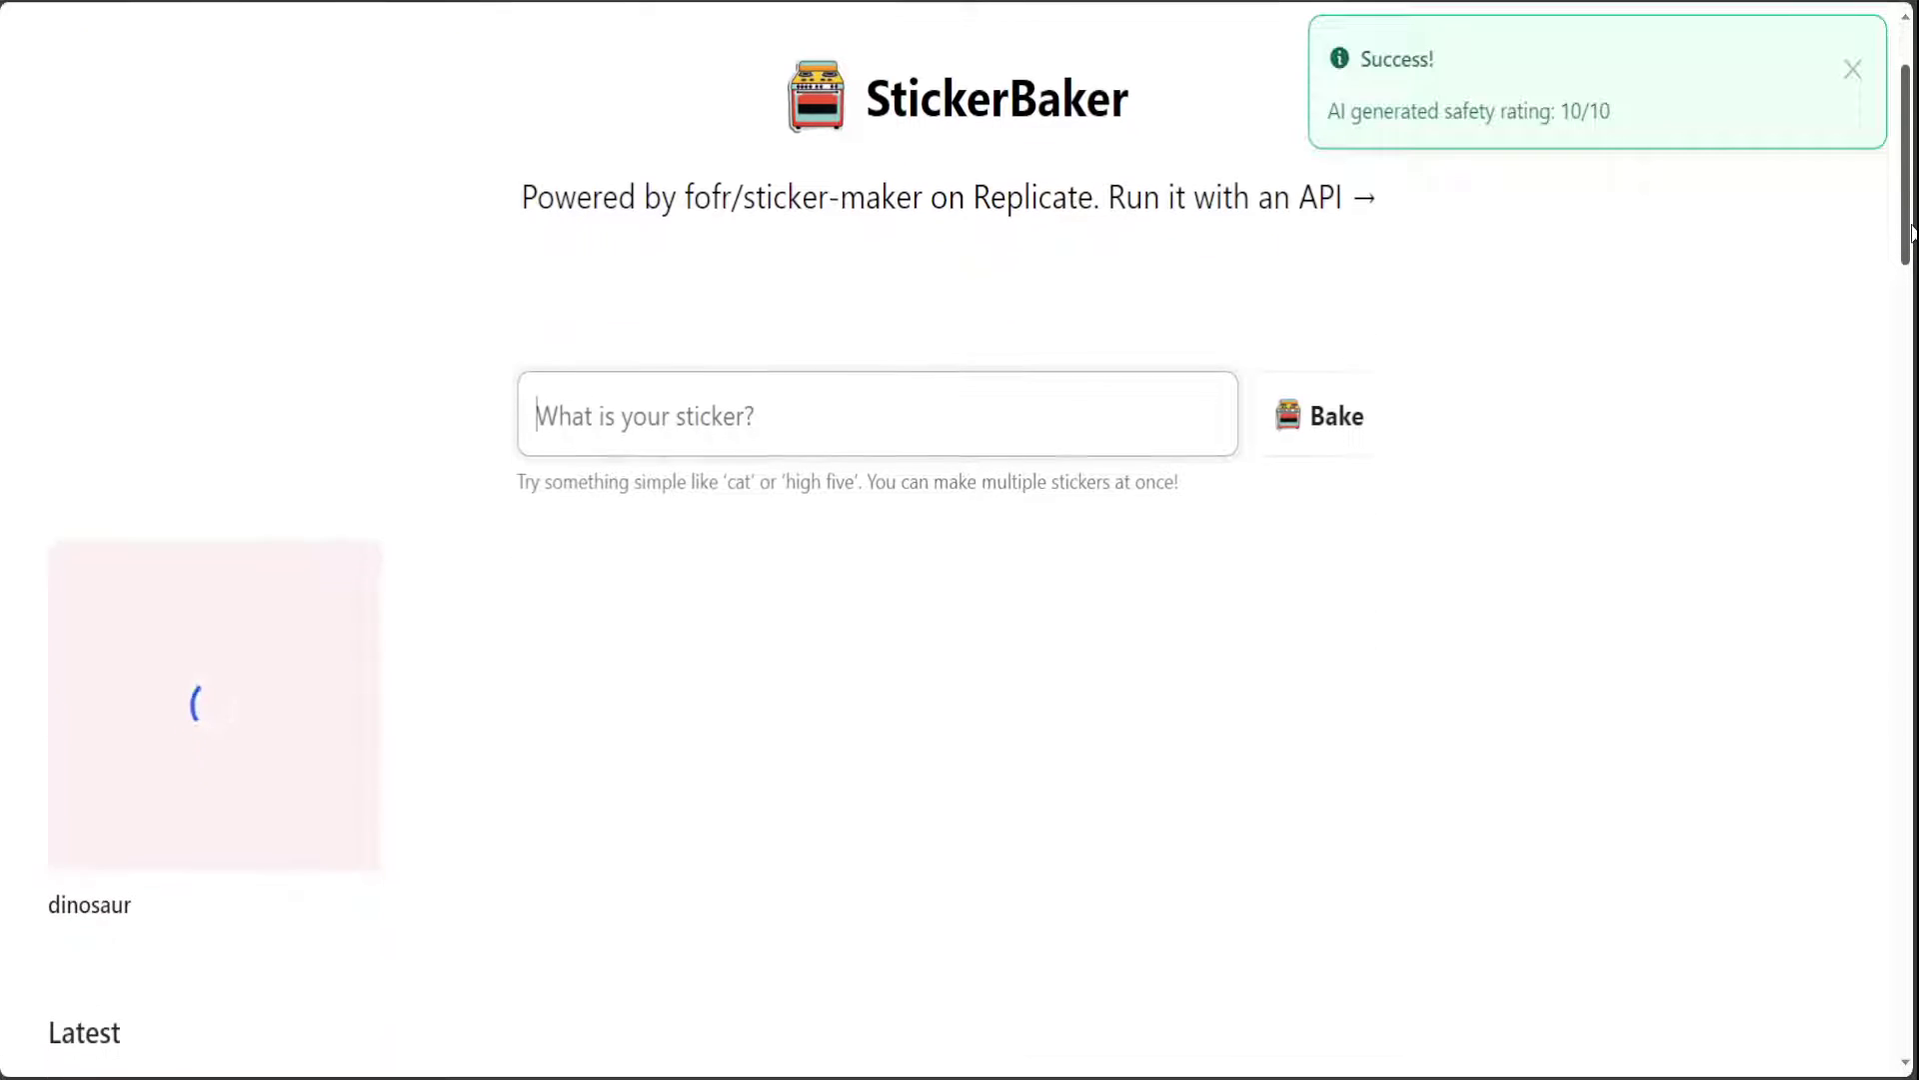